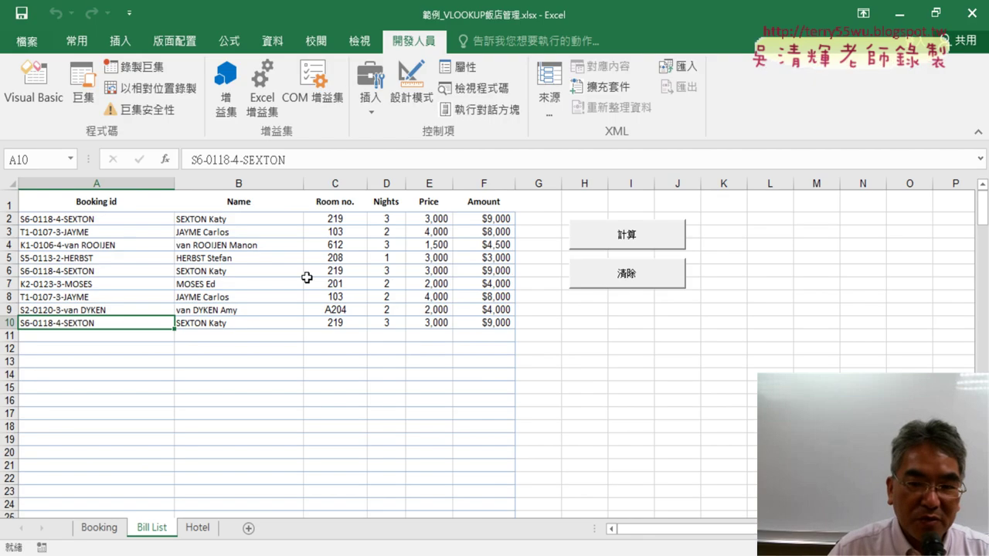
Alternate 計算 and 清除 on B2:F10, check the Name formulas in B2:B10, then clear again.
{"action": "left_click", "coordinate": [641, 280]}
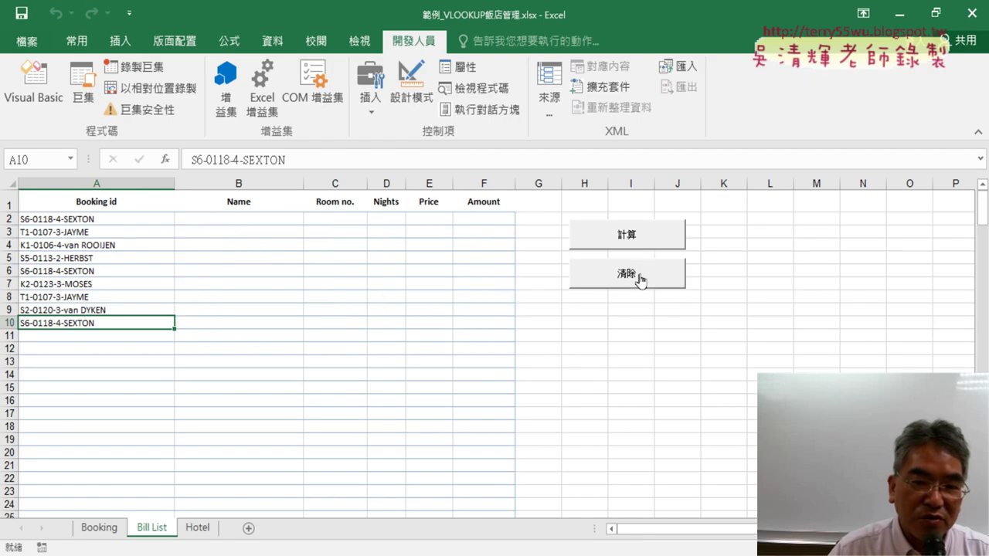
{"action": "left_click", "coordinate": [639, 236]}
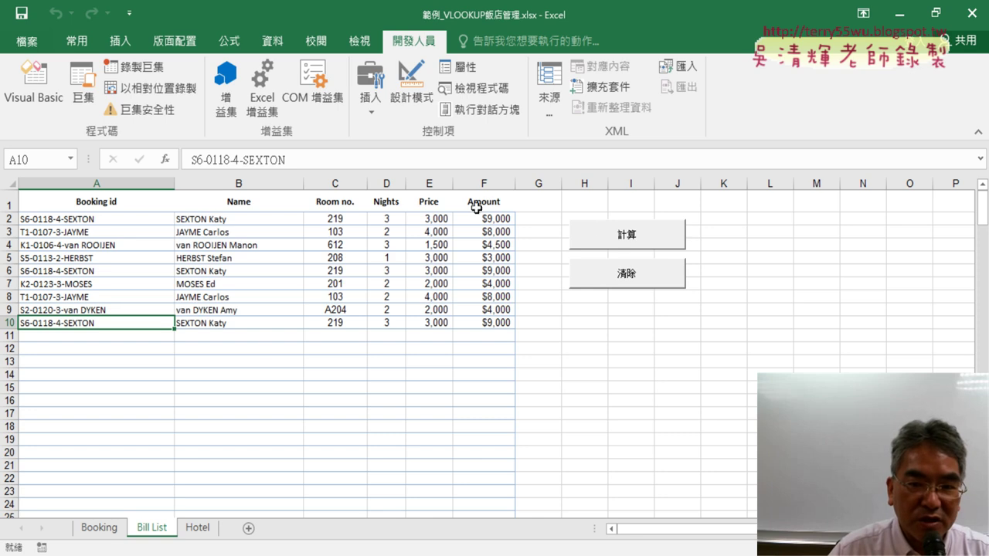
{"action": "left_click", "coordinate": [640, 272]}
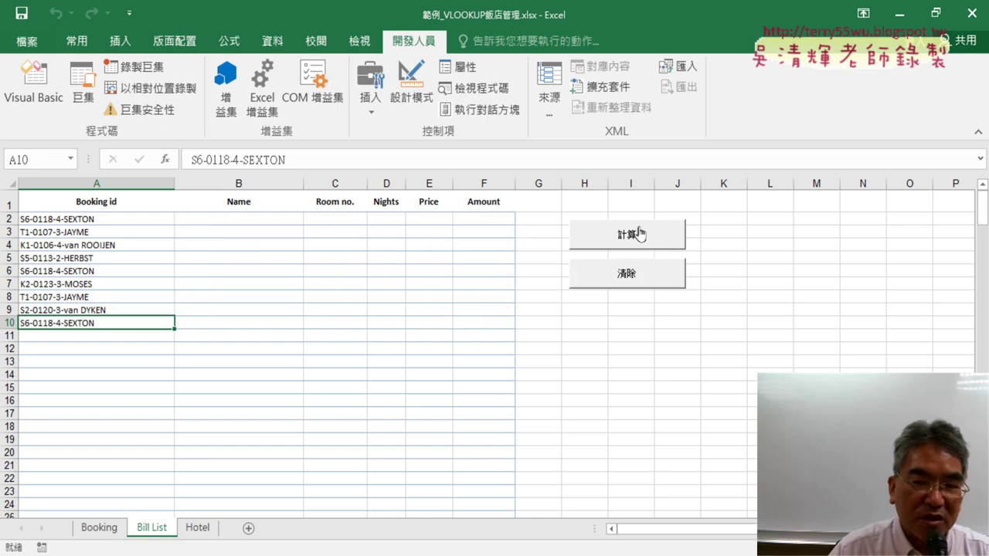
{"action": "left_click", "coordinate": [637, 238]}
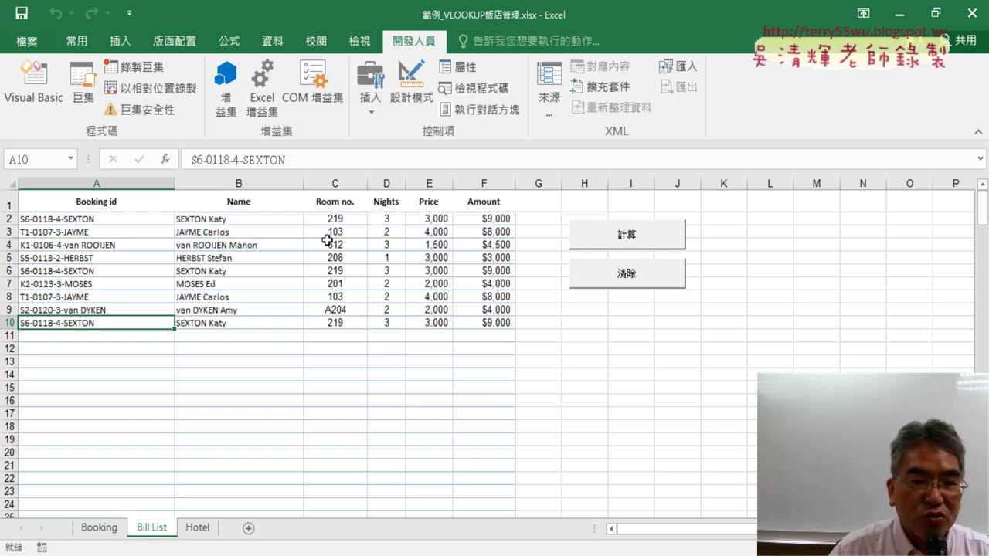
{"action": "left_click_drag", "start_coordinate": [228, 220], "coordinate": [234, 325]}
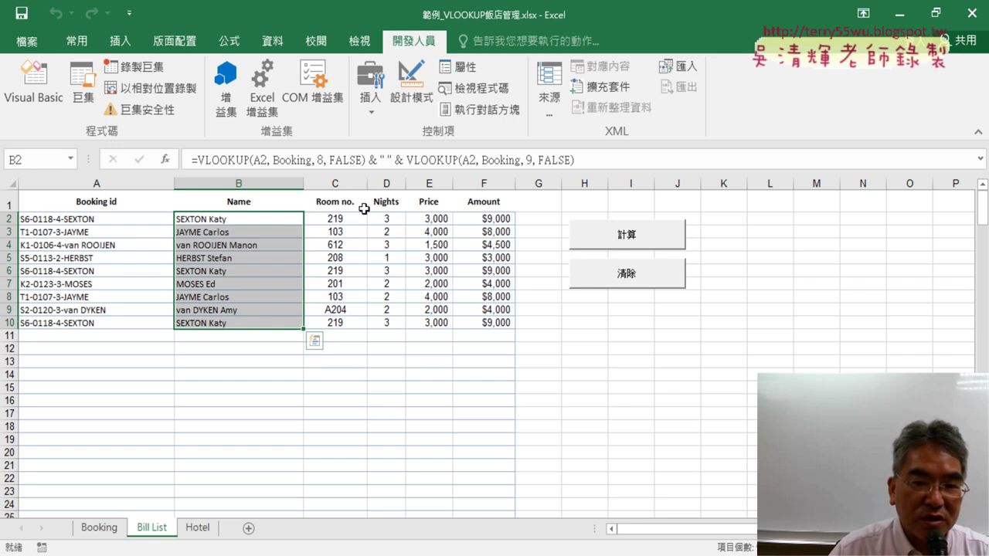
{"action": "left_click", "coordinate": [645, 280]}
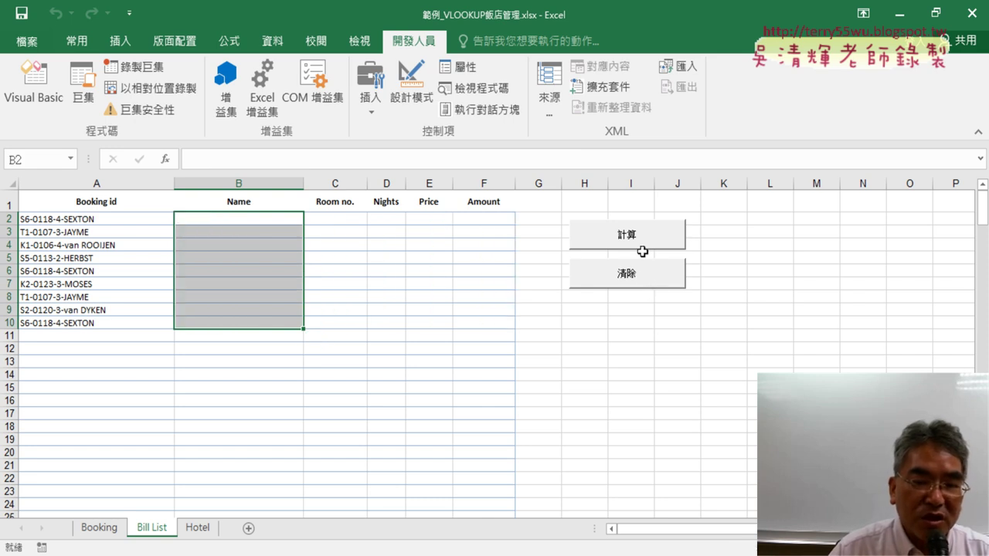
Choose new booking ids from the dropdown lists in A2, A3 and A4.
{"action": "left_click", "coordinate": [147, 222]}
{"action": "left_click", "coordinate": [181, 219]}
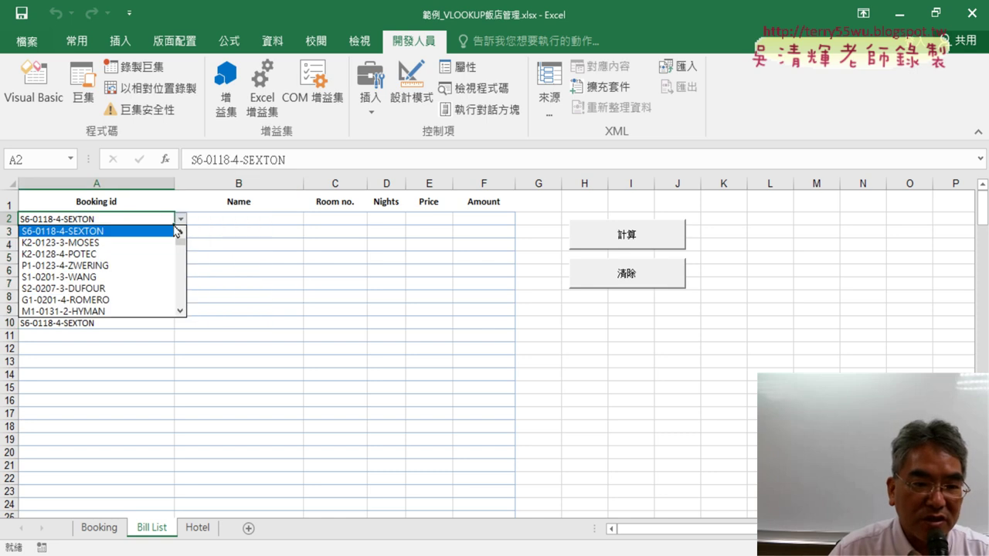
{"action": "left_click", "coordinate": [134, 255]}
{"action": "left_click", "coordinate": [145, 233]}
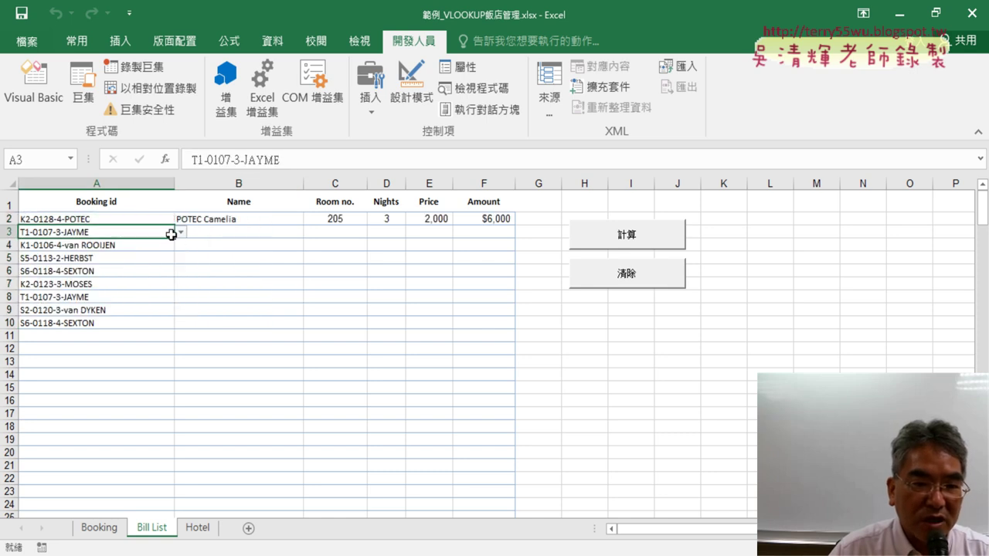
{"action": "left_click", "coordinate": [181, 231]}
{"action": "left_click", "coordinate": [146, 270]}
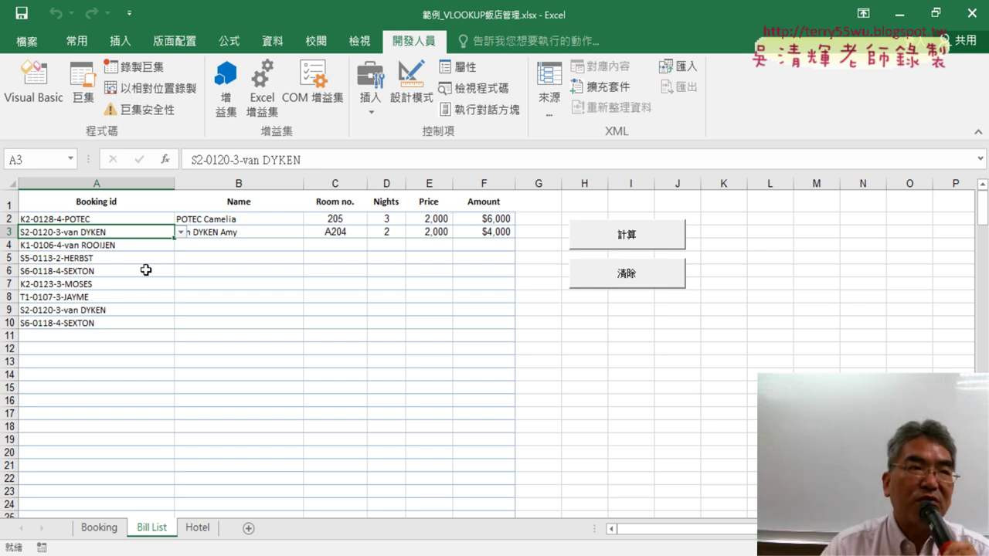
{"action": "left_click", "coordinate": [144, 248]}
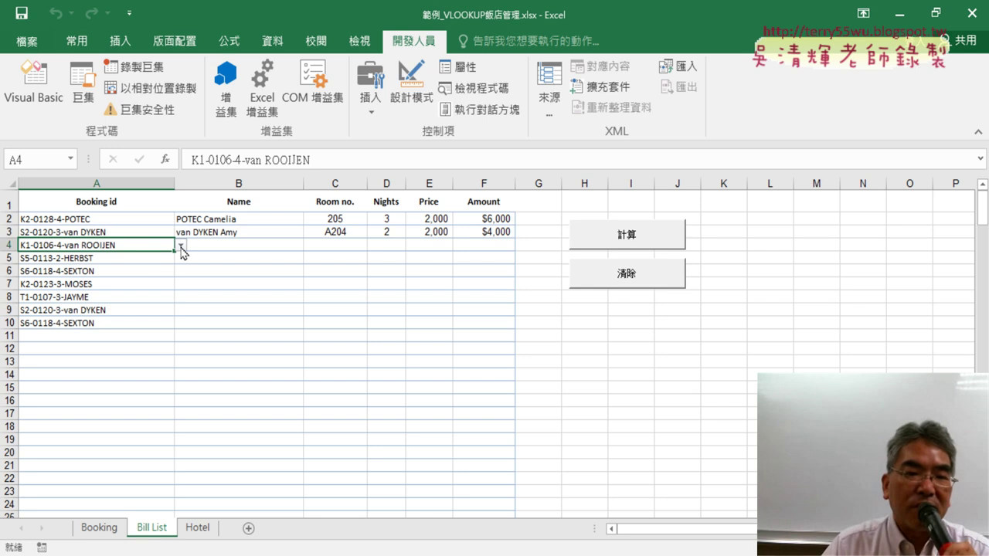
{"action": "left_click", "coordinate": [181, 245]}
{"action": "left_click", "coordinate": [154, 283]}
Set A5, A6 and A7 to the same booking id, showing room 802 and $9,000.
{"action": "left_click", "coordinate": [130, 258]}
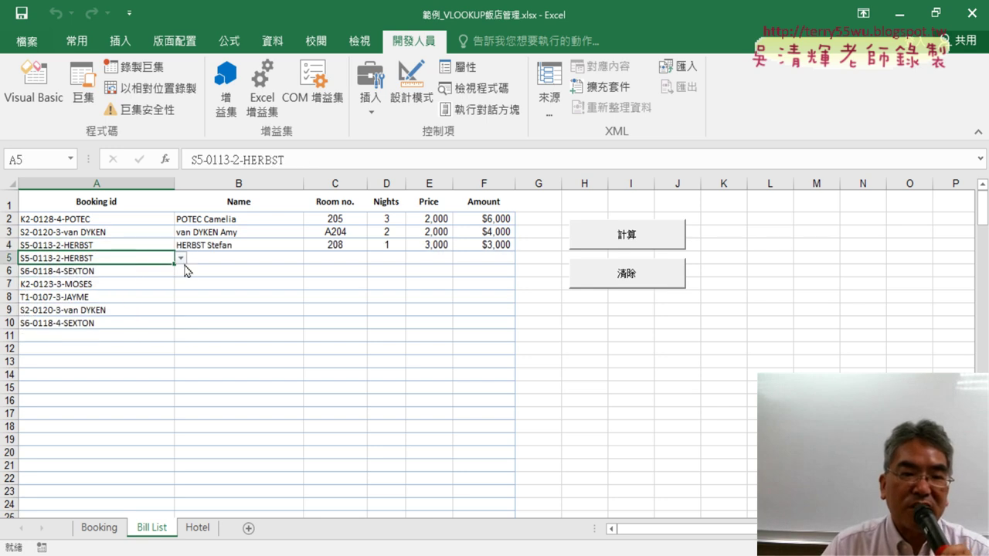
{"action": "left_click", "coordinate": [181, 258]}
{"action": "left_click", "coordinate": [143, 316]}
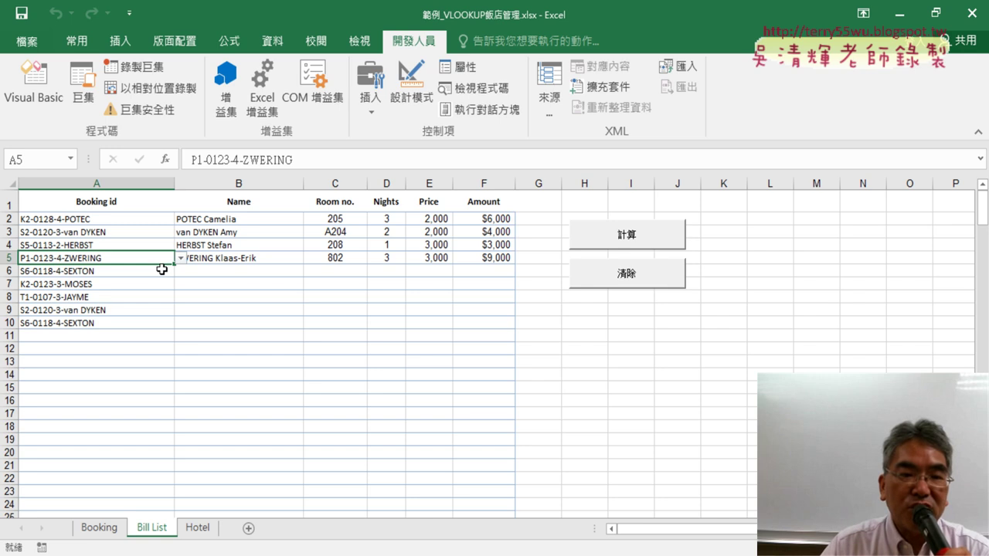
{"action": "left_click", "coordinate": [162, 269]}
{"action": "left_click", "coordinate": [180, 272]}
{"action": "left_click", "coordinate": [181, 308]}
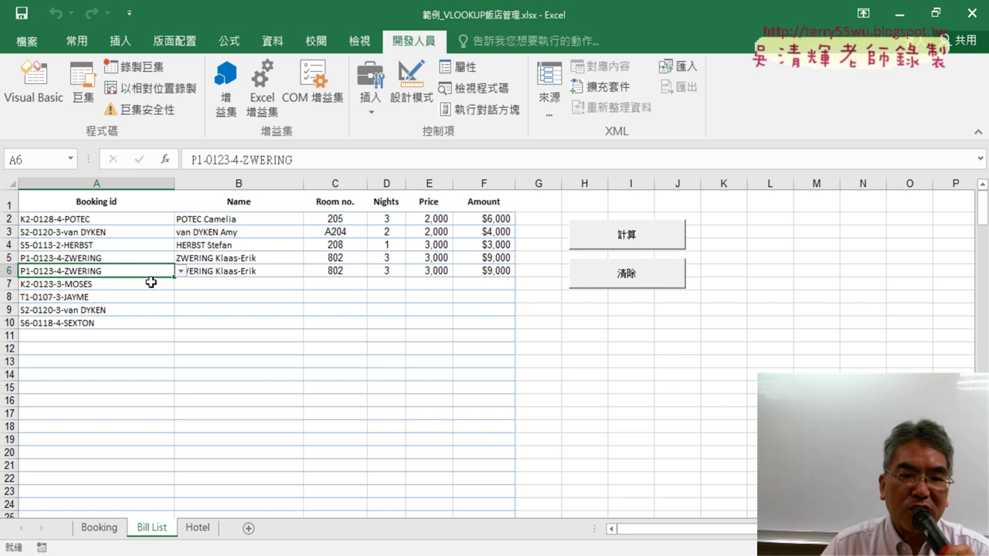
{"action": "left_click", "coordinate": [150, 282]}
{"action": "left_click", "coordinate": [181, 284]}
{"action": "left_click", "coordinate": [114, 322]}
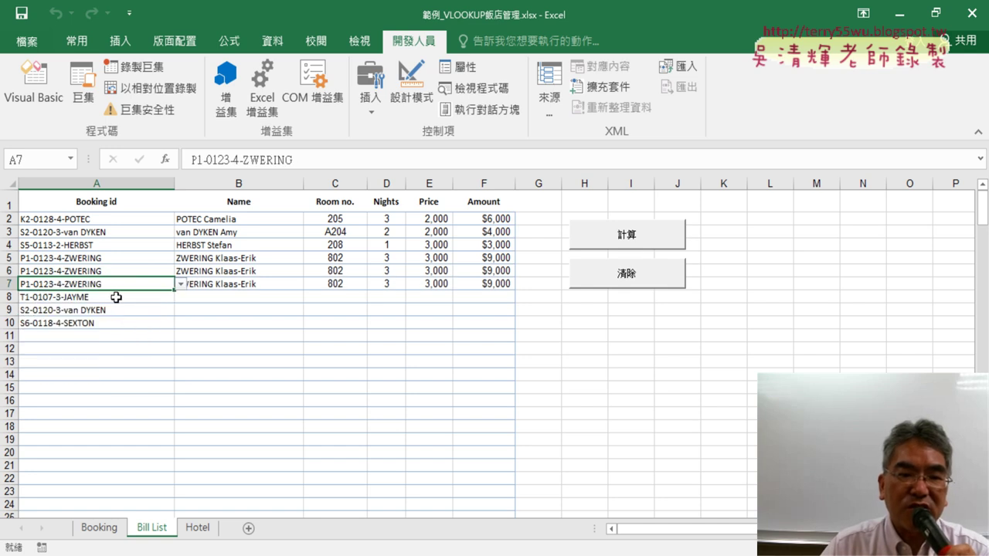
Delete the booking ids in A10 up through A6.
{"action": "left_click", "coordinate": [110, 325]}
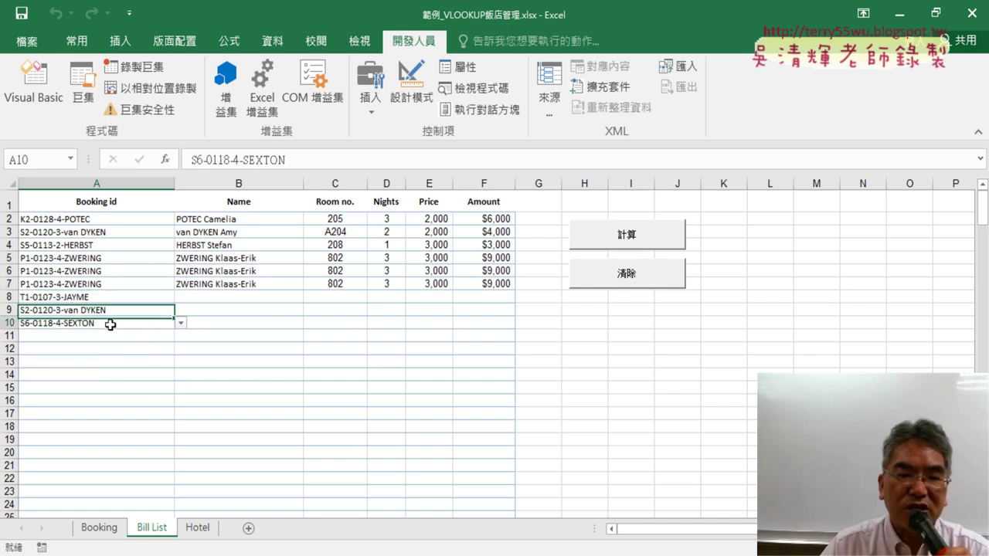
{"action": "key", "text": "Delete"}
{"action": "key", "text": "Up"}
{"action": "key", "text": "Delete"}
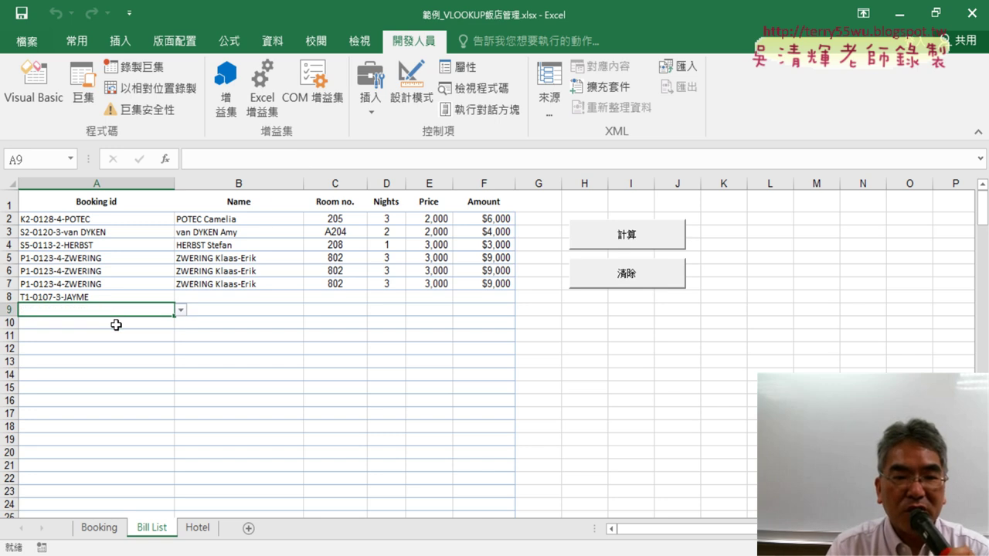
{"action": "key", "text": "Up"}
{"action": "key", "text": "Delete"}
{"action": "key", "text": "Up"}
{"action": "key", "text": "Delete"}
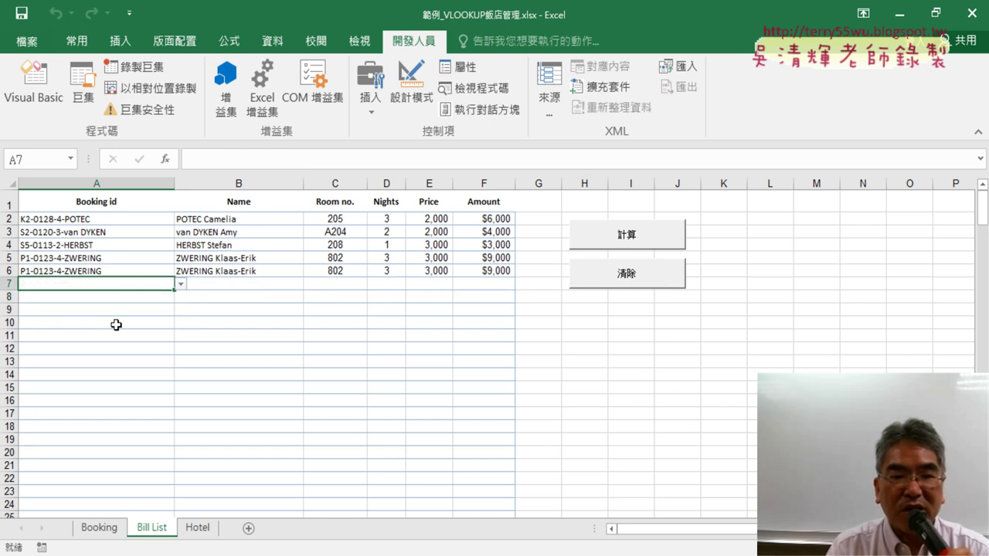
{"action": "key", "text": "Up"}
{"action": "key", "text": "Delete"}
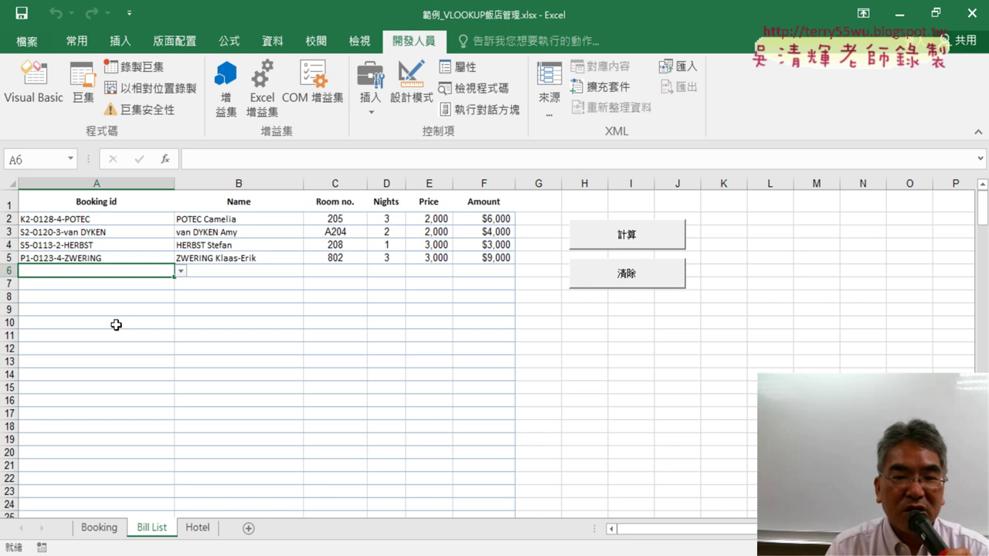
{"action": "key", "text": "Up"}
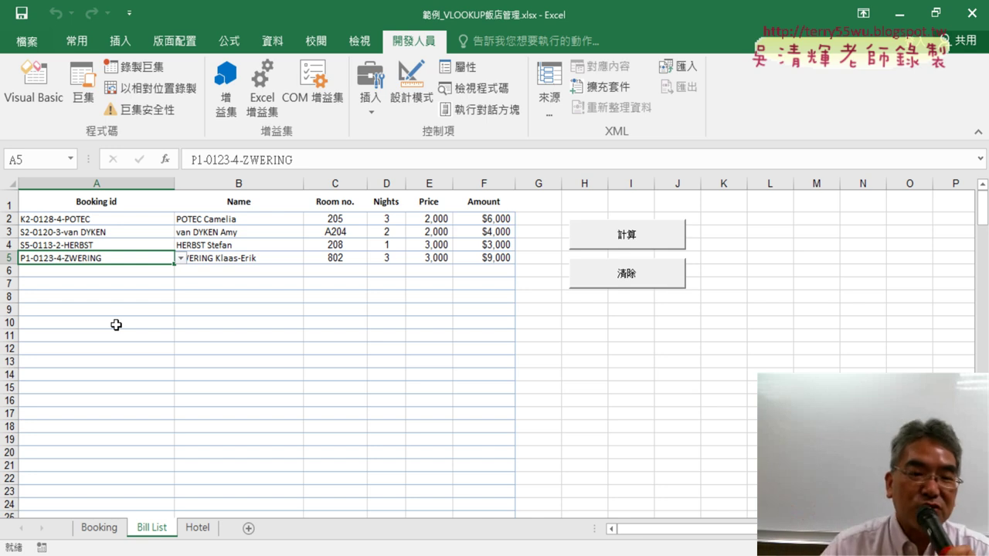
Give A6 a different booking id, bringing in room 219, 3 nights, $9,000.
{"action": "left_click", "coordinate": [171, 272]}
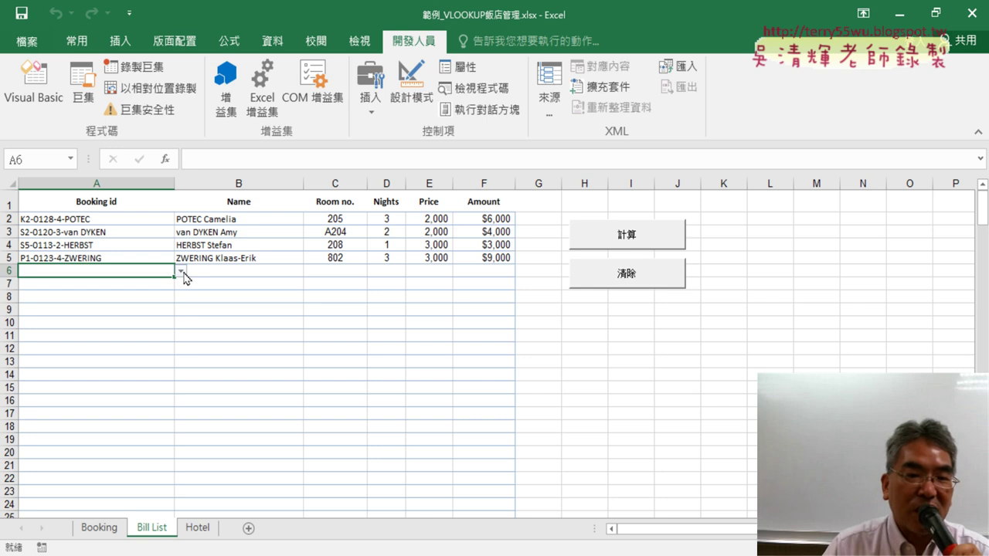
{"action": "left_click", "coordinate": [182, 272]}
{"action": "left_click", "coordinate": [169, 330]}
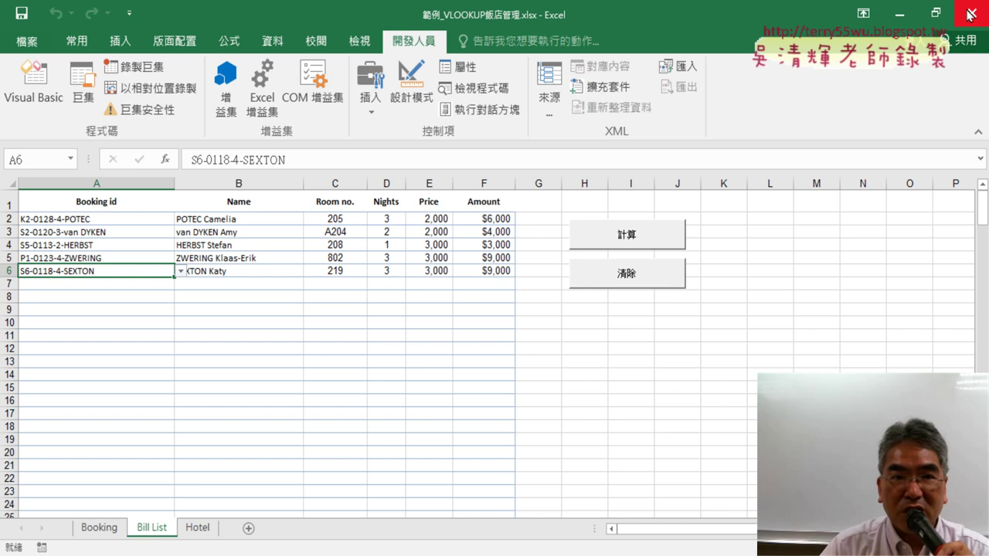
Save as macro-enabled 範例_VLOOKUP飯店管理.xlsm over the old copy, close Excel, return to 05檢視參照函數.
{"action": "left_click", "coordinate": [26, 40]}
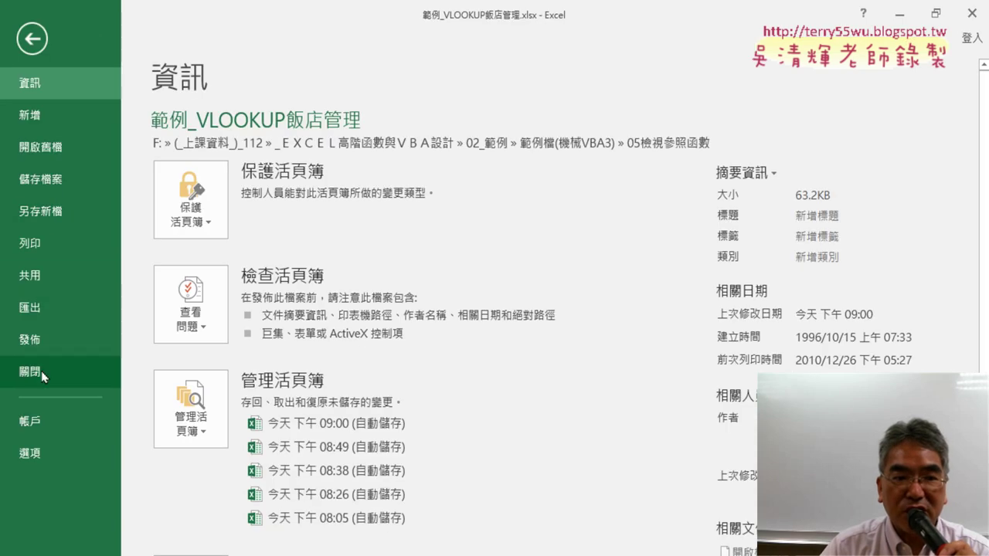
{"action": "left_click", "coordinate": [40, 211]}
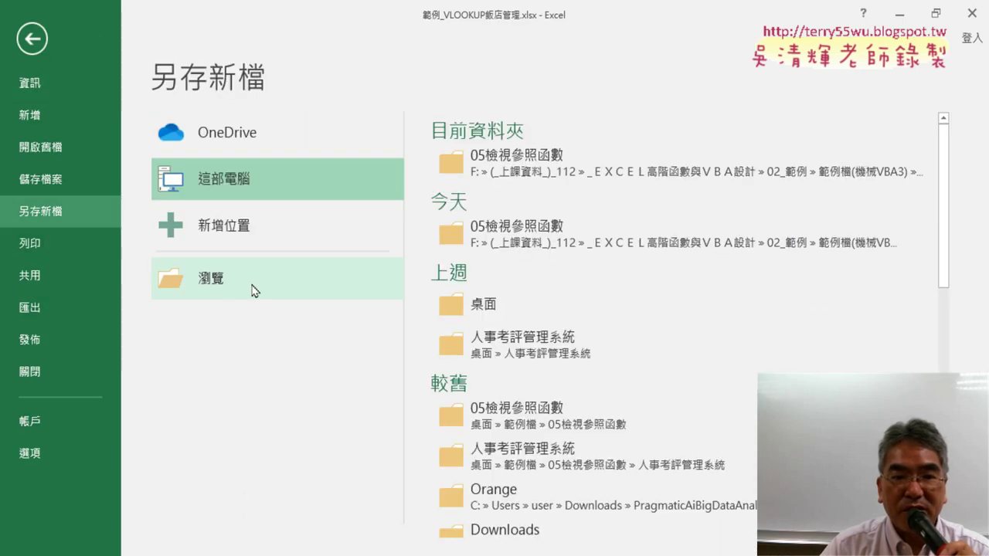
{"action": "left_click", "coordinate": [255, 290]}
{"action": "left_click", "coordinate": [404, 288]}
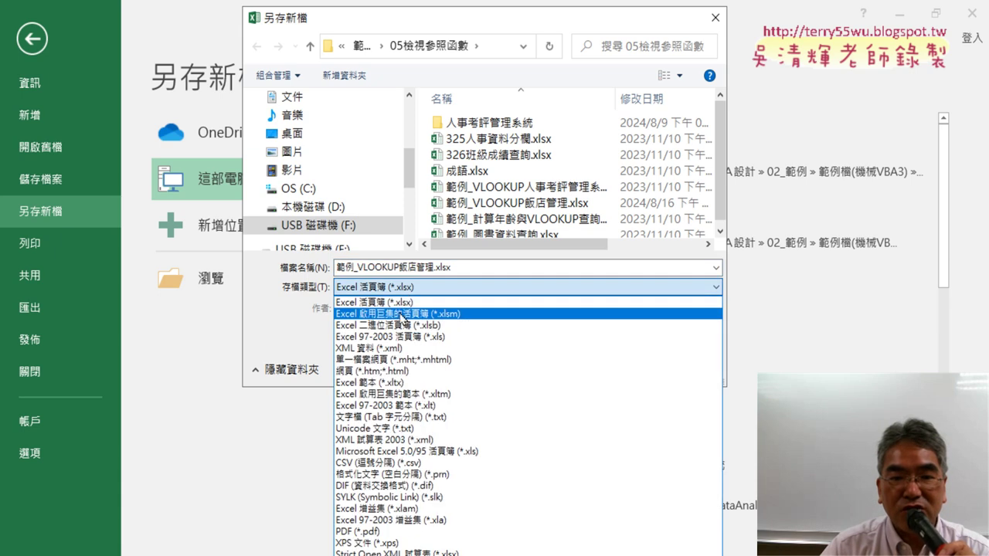
{"action": "left_click", "coordinate": [401, 315]}
{"action": "left_click", "coordinate": [636, 370]}
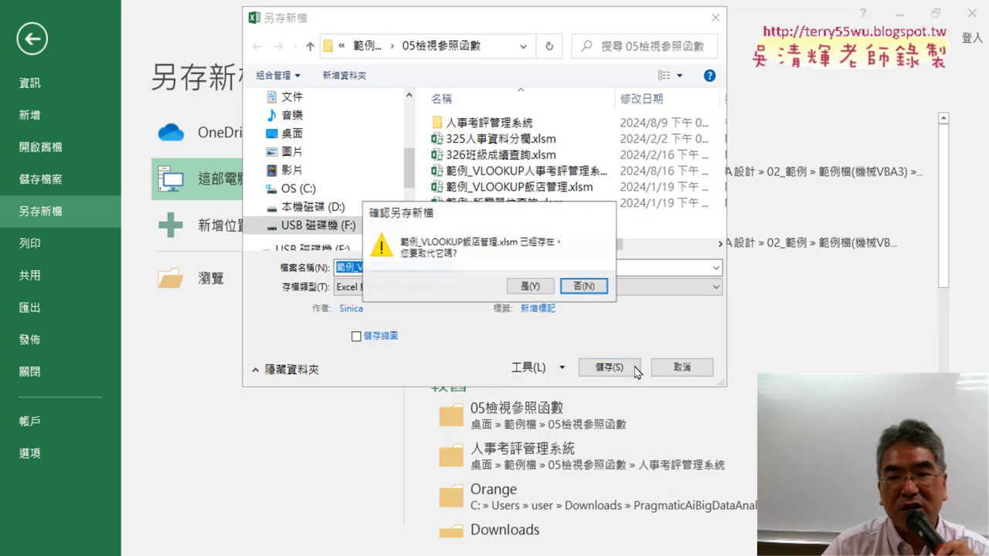
{"action": "left_click", "coordinate": [530, 287]}
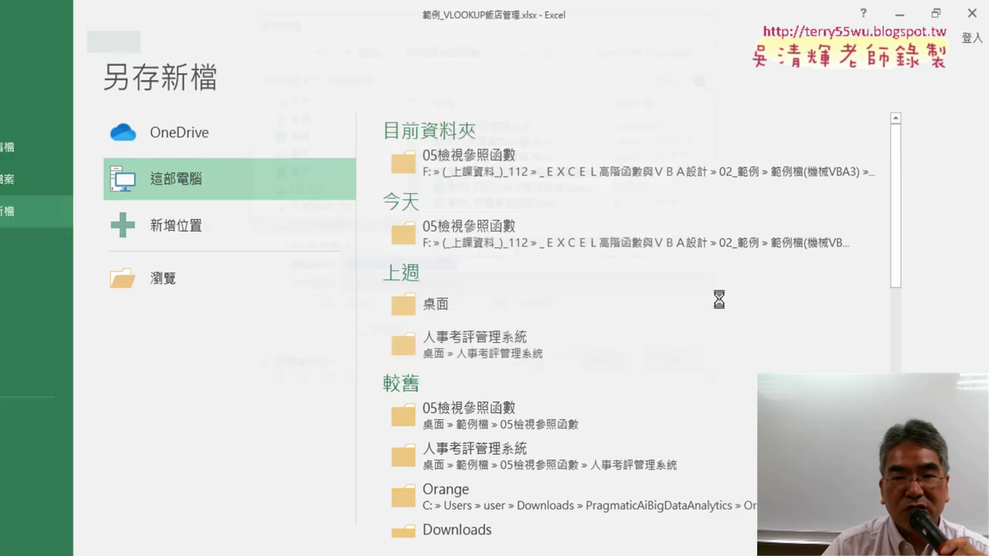
{"action": "left_click", "coordinate": [975, 13]}
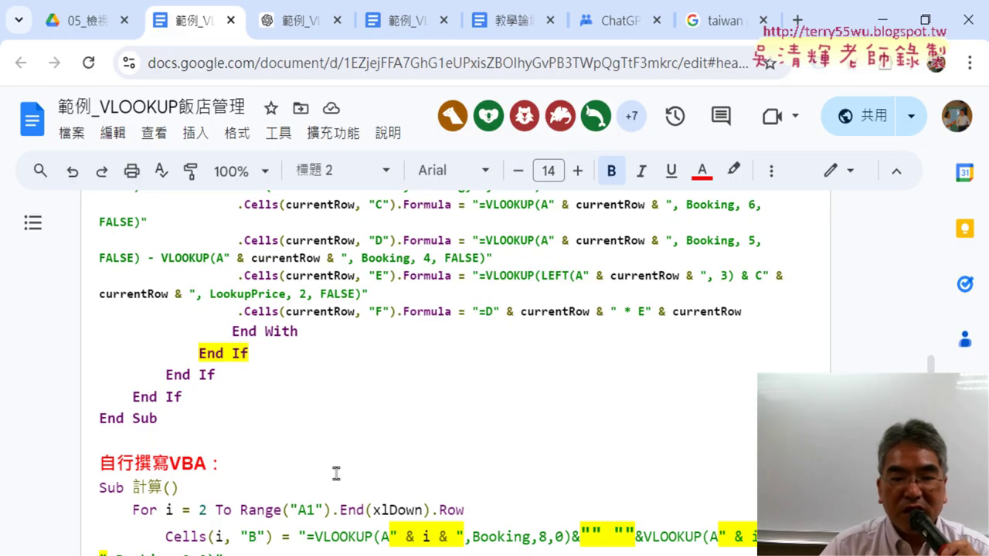
{"action": "key", "text": "alt+Tab"}
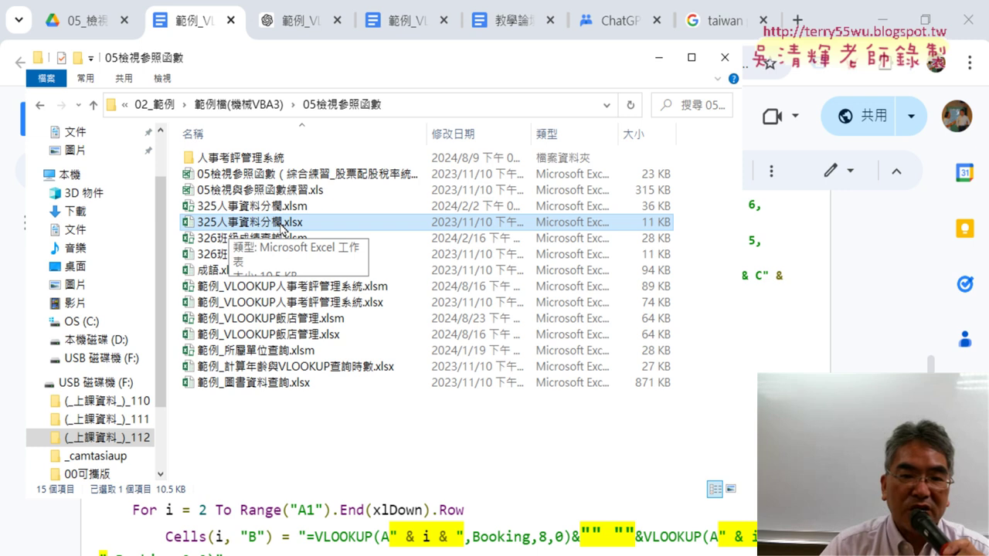
Open 325人事資料分欄.xlsx from the 05檢視參照函數 folder.
{"action": "double_click", "coordinate": [282, 223]}
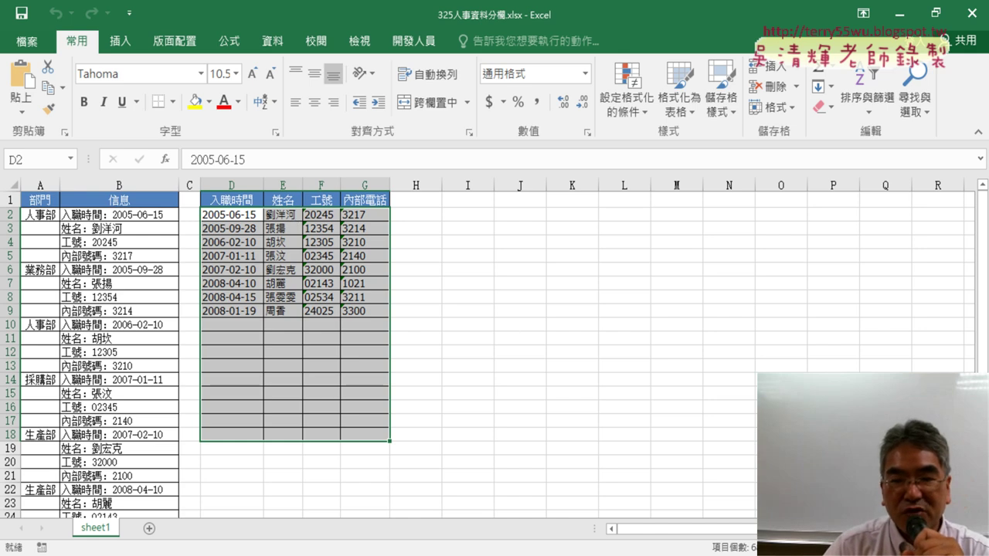
{"action": "scroll", "coordinate": [687, 404], "scroll_direction": "up", "scroll_amount": 3, "text": "ctrl"}
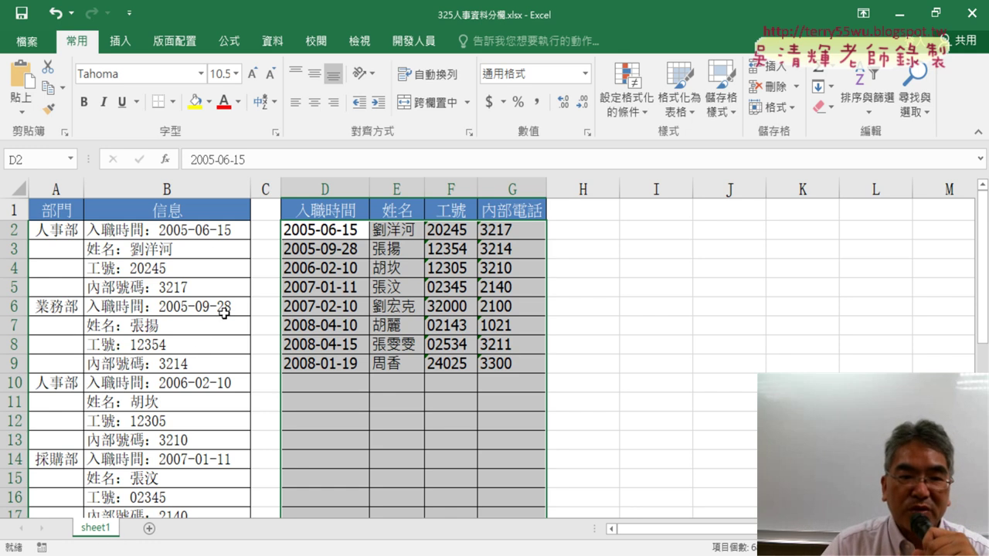
{"action": "left_click", "coordinate": [184, 187]}
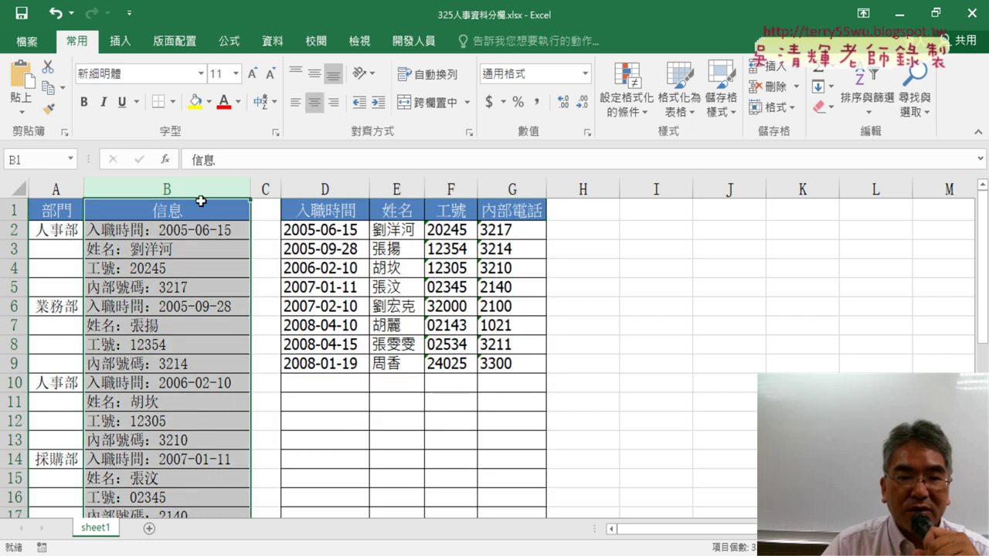
{"action": "left_click_drag", "start_coordinate": [354, 230], "coordinate": [512, 363]}
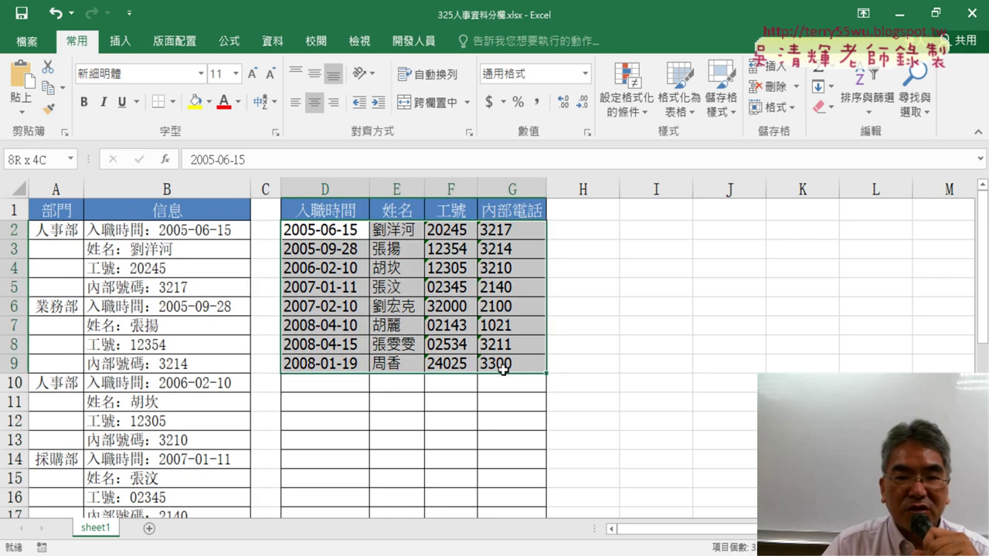
{"action": "left_click", "coordinate": [328, 233]}
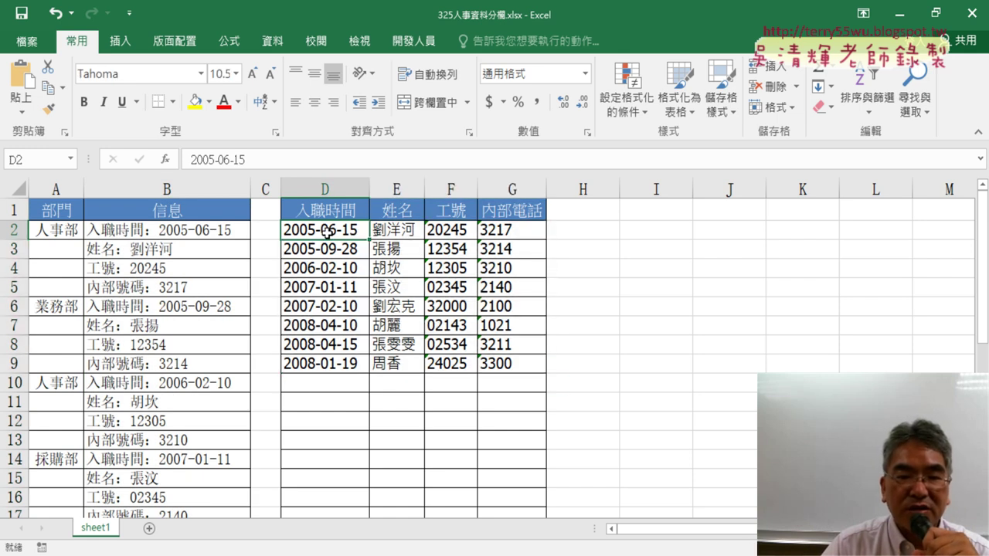
{"action": "left_click_drag", "start_coordinate": [328, 233], "coordinate": [519, 363]}
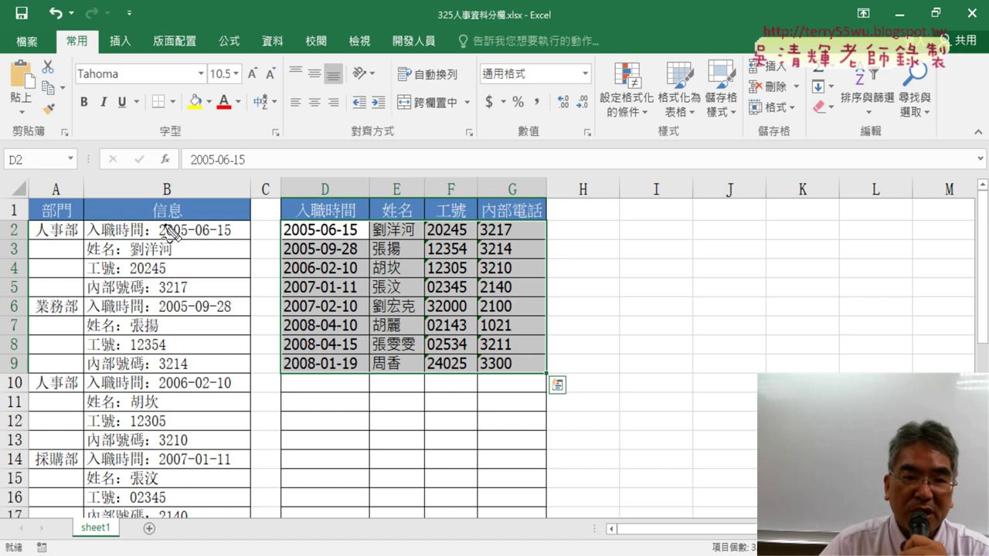
Circle the first date in B2 and name in B3, with an arrow to the D1 heading.
{"action": "mouse_move", "coordinate": [154, 240]}
{"action": "left_mouse_down"}
{"action": "mouse_move", "coordinate": [234, 242]}
{"action": "mouse_move", "coordinate": [154, 241]}
{"action": "left_mouse_up"}
{"action": "left_click_drag", "start_coordinate": [215, 205], "coordinate": [303, 216]}
{"action": "mouse_move", "coordinate": [128, 267]}
{"action": "left_mouse_down"}
{"action": "mouse_move", "coordinate": [390, 226]}
{"action": "mouse_move", "coordinate": [415, 240]}
{"action": "left_mouse_up"}
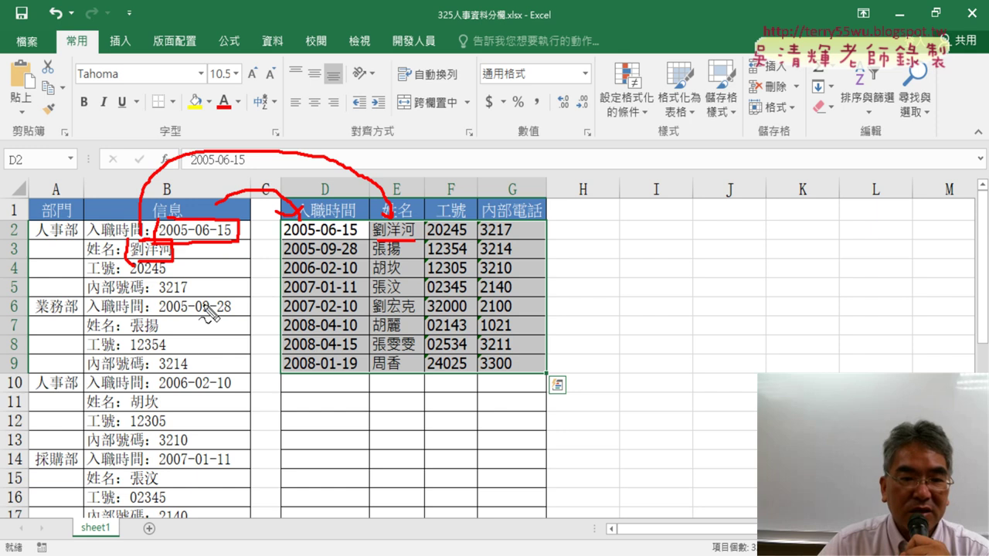
Underline the second record's date in B6 and D3, and its name in B7 and E3.
{"action": "left_click_drag", "start_coordinate": [164, 315], "coordinate": [210, 317]}
{"action": "left_click_drag", "start_coordinate": [284, 272], "coordinate": [360, 271]}
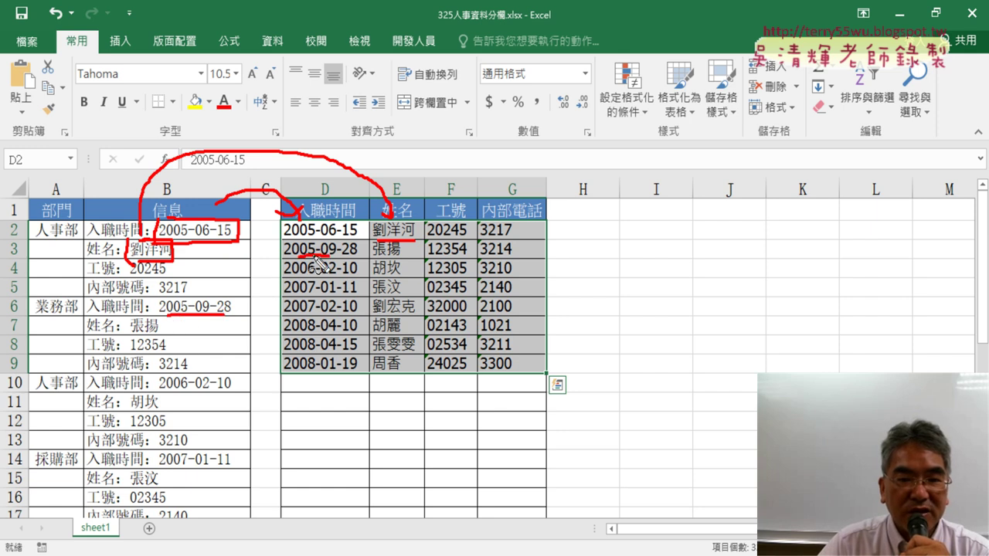
{"action": "left_click_drag", "start_coordinate": [138, 336], "coordinate": [186, 335]}
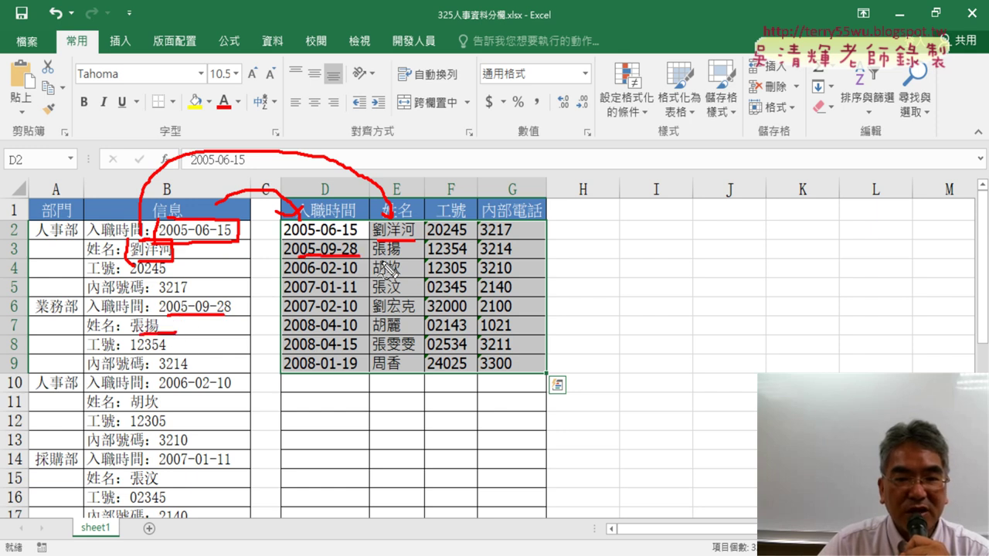
{"action": "left_click_drag", "start_coordinate": [381, 262], "coordinate": [417, 262]}
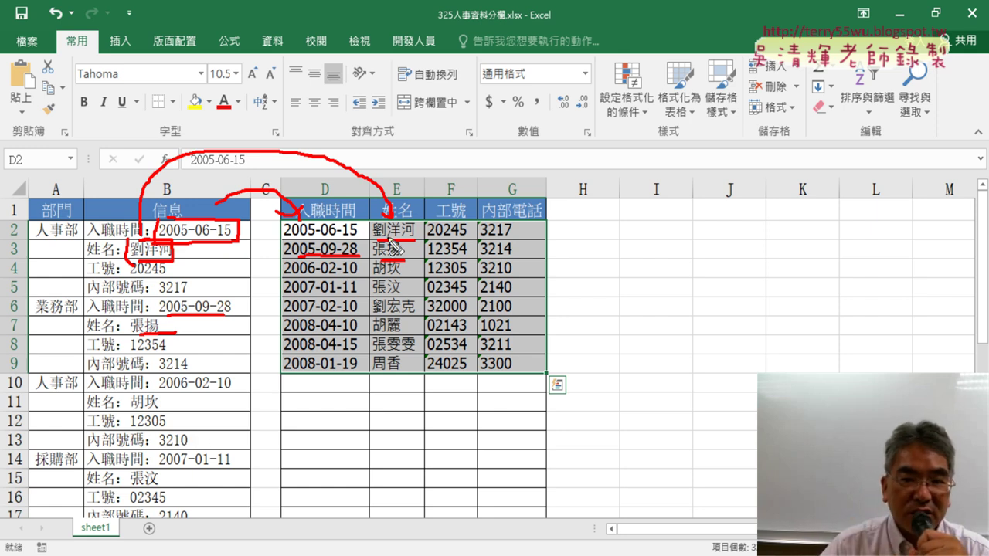
Clear the pen marks, then delete the existing results in D2:G9.
{"action": "mouse_move", "coordinate": [276, 221]}
{"action": "left_mouse_down"}
{"action": "mouse_move", "coordinate": [271, 383]}
{"action": "mouse_move", "coordinate": [287, 379]}
{"action": "left_mouse_up"}
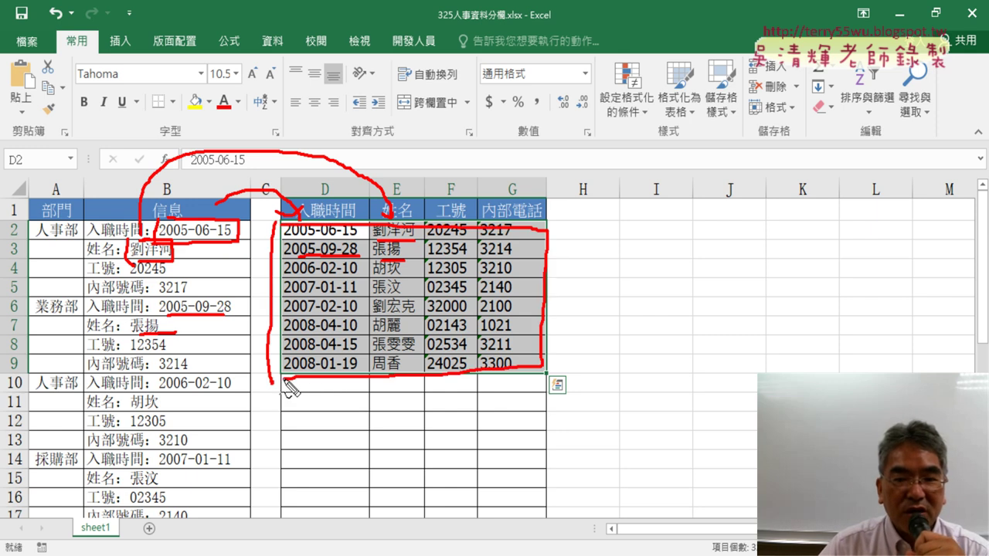
{"action": "key", "text": "Escape"}
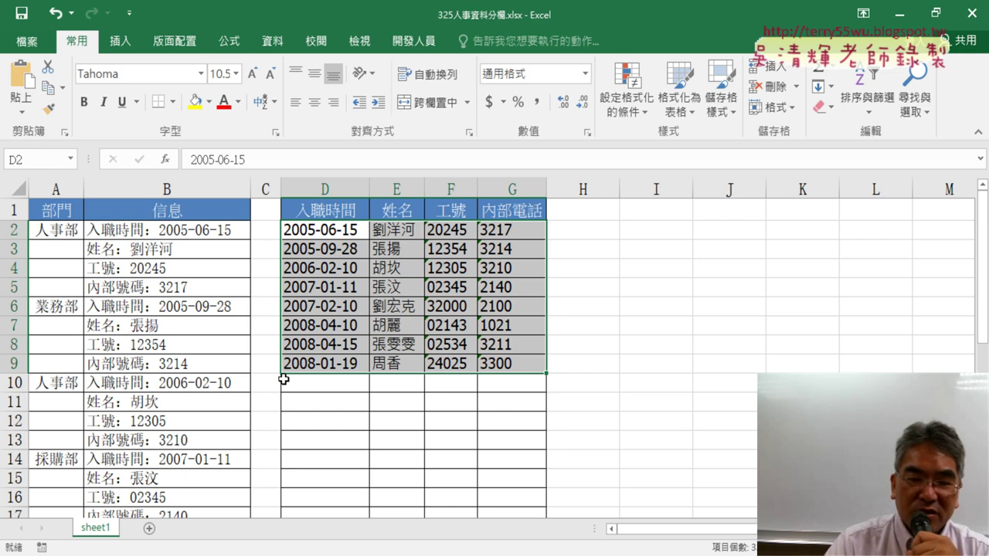
{"action": "left_click", "coordinate": [377, 306]}
{"action": "left_click_drag", "start_coordinate": [328, 230], "coordinate": [521, 365]}
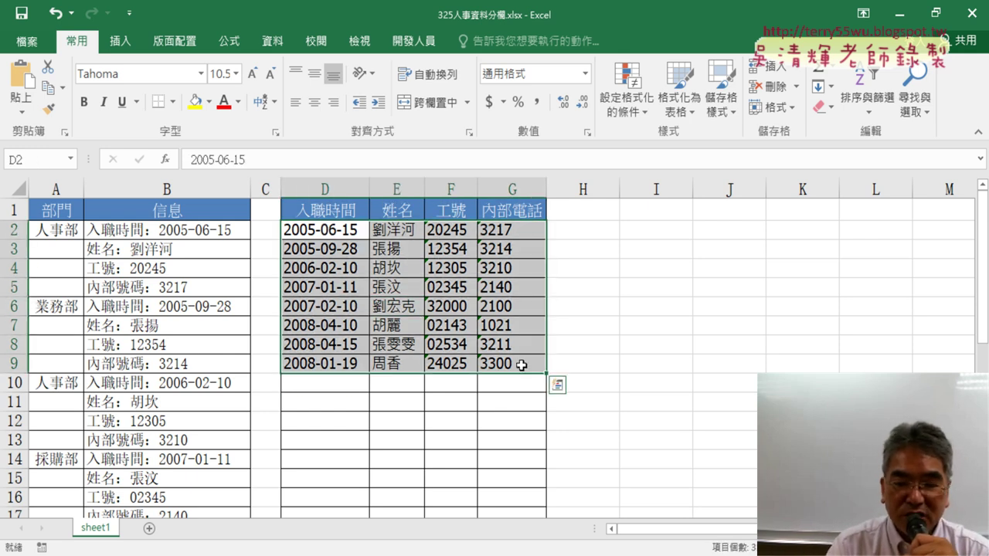
{"action": "key", "text": "Delete"}
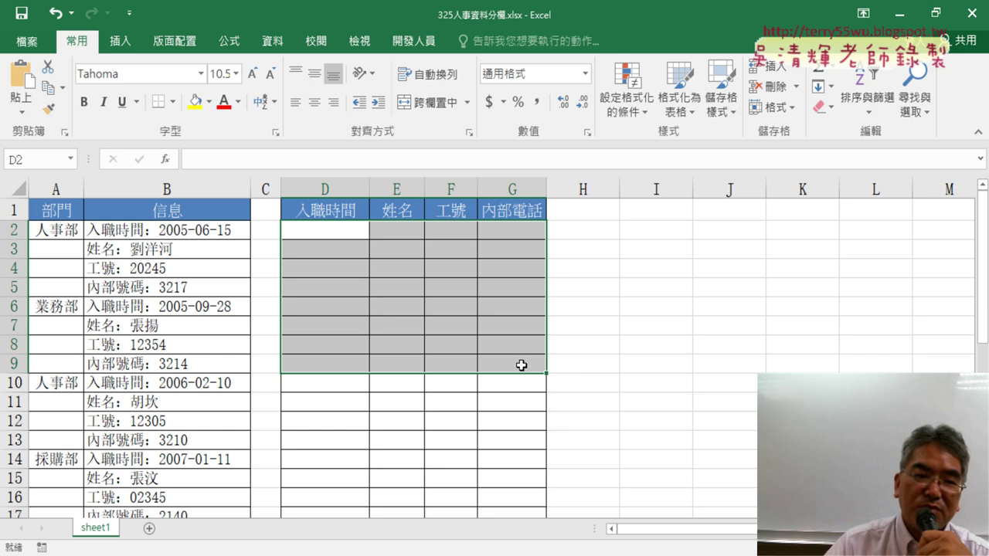
{"action": "left_click", "coordinate": [179, 191]}
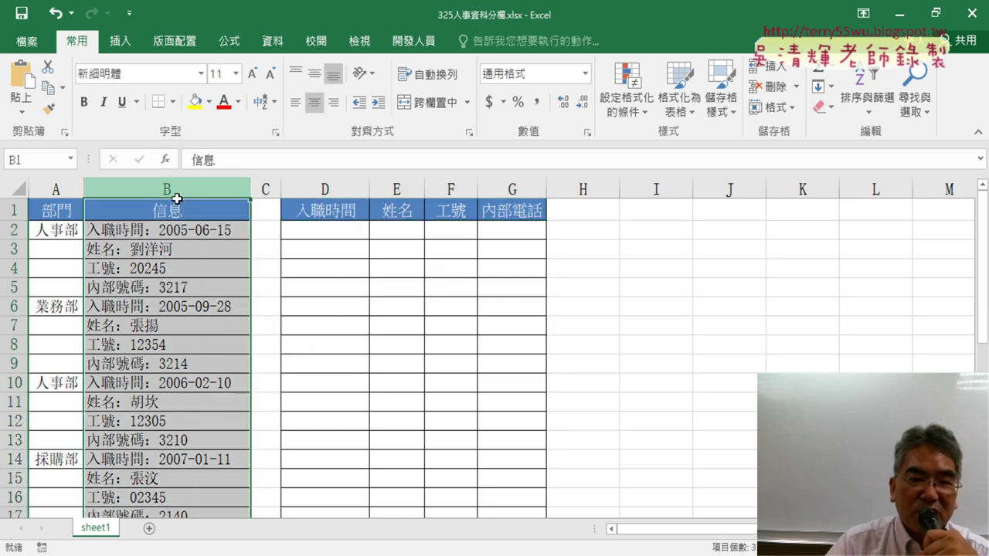
{"action": "left_click", "coordinate": [164, 229]}
{"action": "key", "text": "ctrl+Down"}
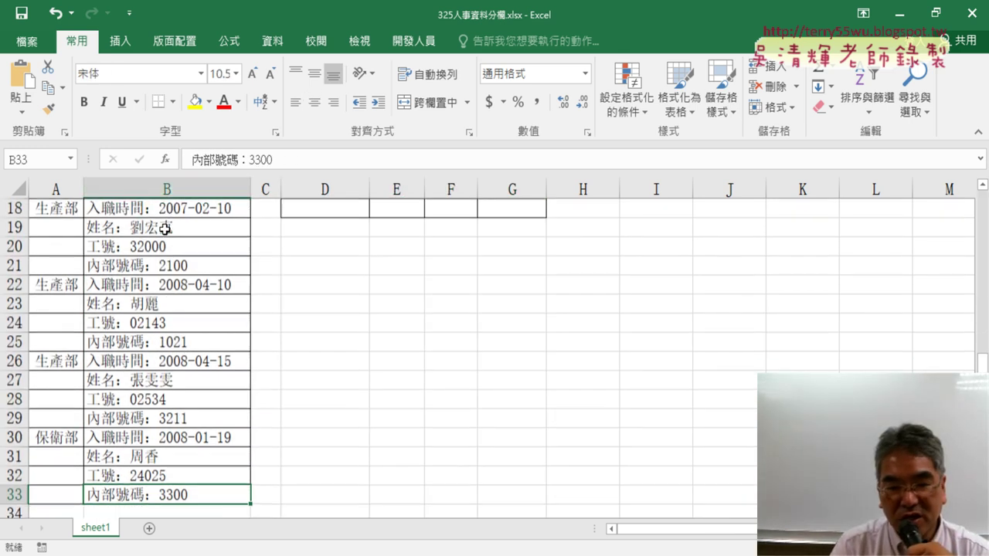
{"action": "key", "text": "ctrl+Up"}
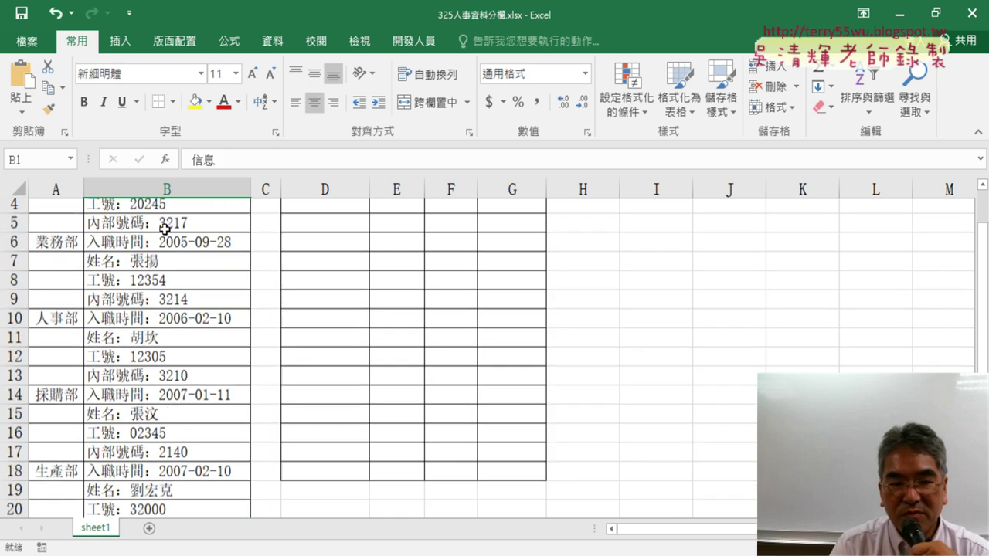
{"action": "left_click", "coordinate": [165, 229]}
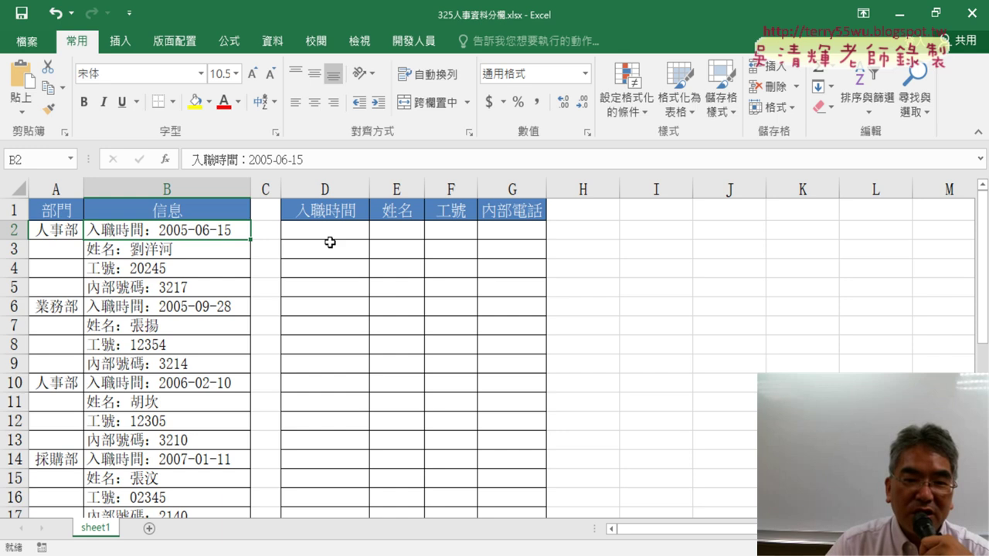
{"action": "left_click_drag", "start_coordinate": [331, 231], "coordinate": [519, 228]}
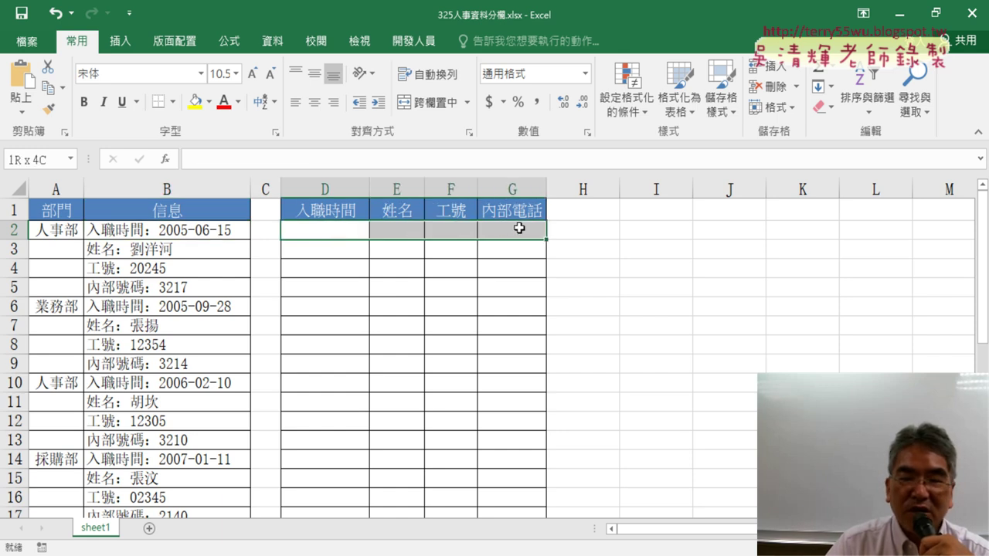
{"action": "left_click_drag", "start_coordinate": [518, 228], "coordinate": [516, 378]}
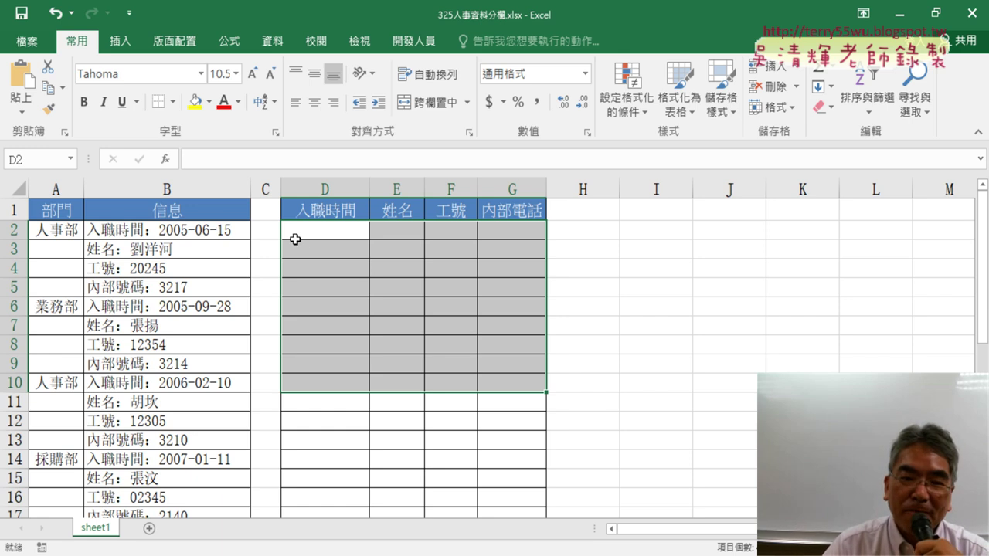
{"action": "left_click", "coordinate": [324, 233]}
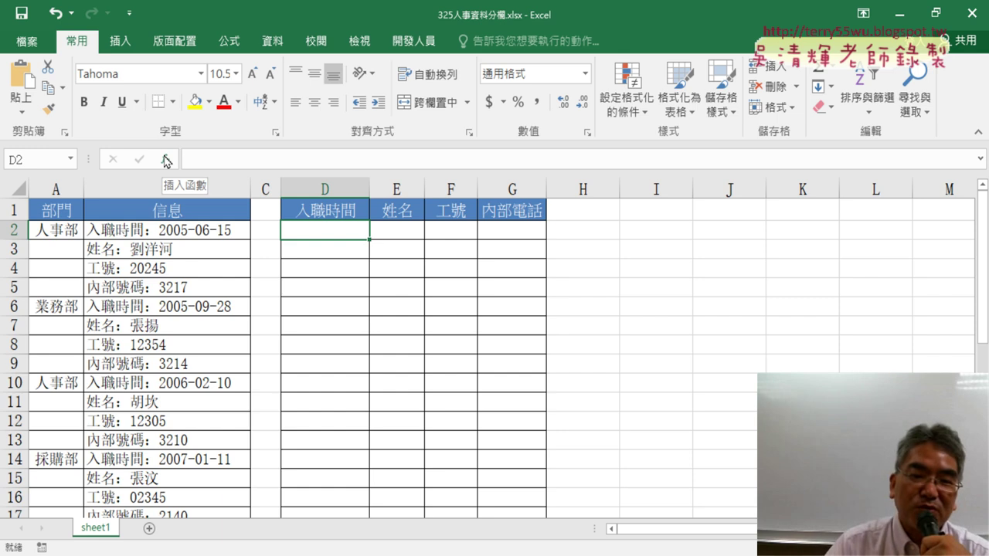
{"action": "left_click", "coordinate": [166, 160]}
{"action": "left_click", "coordinate": [499, 171]}
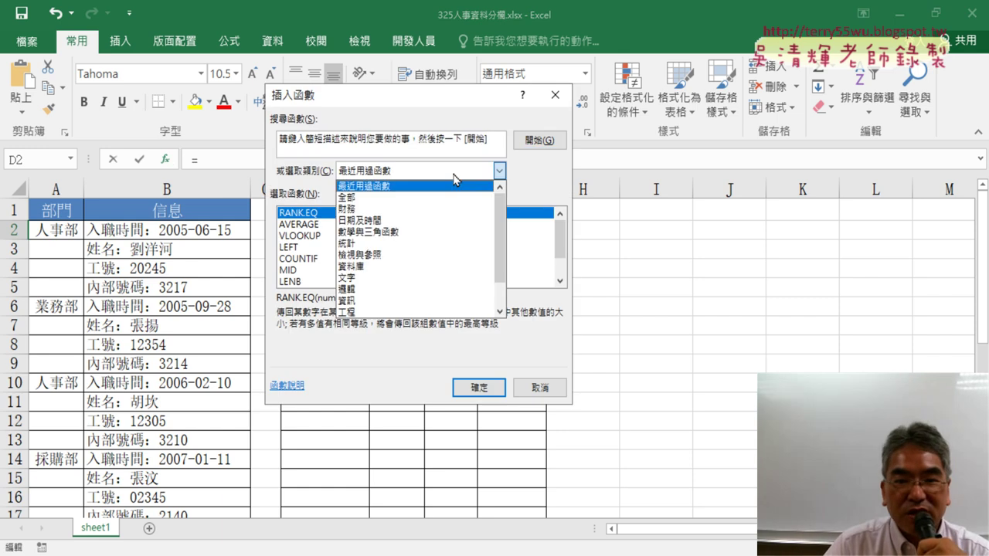
{"action": "left_click", "coordinate": [418, 255]}
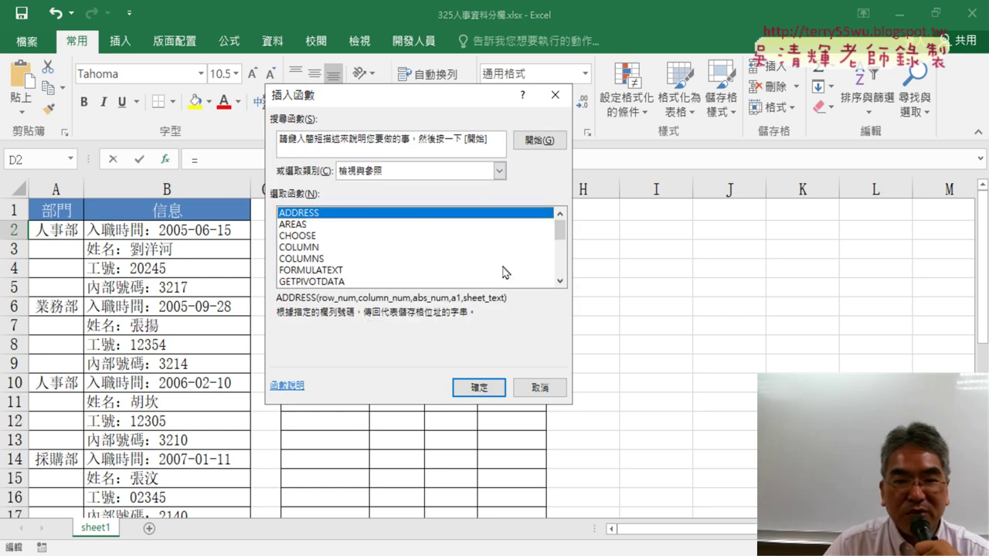
{"action": "left_click", "coordinate": [559, 281]}
{"action": "left_click", "coordinate": [559, 281]}
{"action": "left_click", "coordinate": [560, 281]}
{"action": "left_click", "coordinate": [560, 282]}
{"action": "left_click", "coordinate": [559, 281]}
{"action": "left_click", "coordinate": [560, 281]}
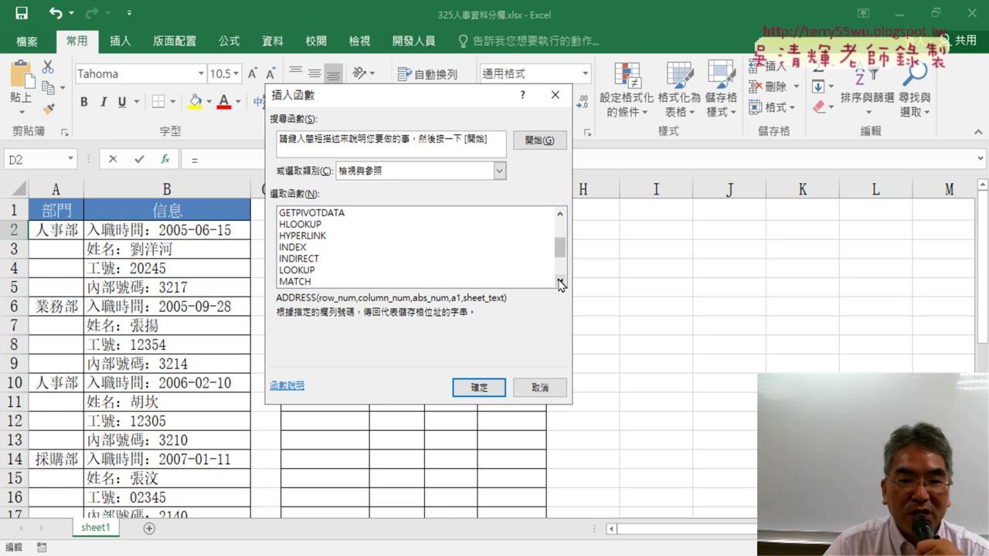
{"action": "left_click", "coordinate": [303, 249]}
{"action": "left_click", "coordinate": [354, 259]}
{"action": "left_click_drag", "start_coordinate": [436, 100], "coordinate": [696, 109]}
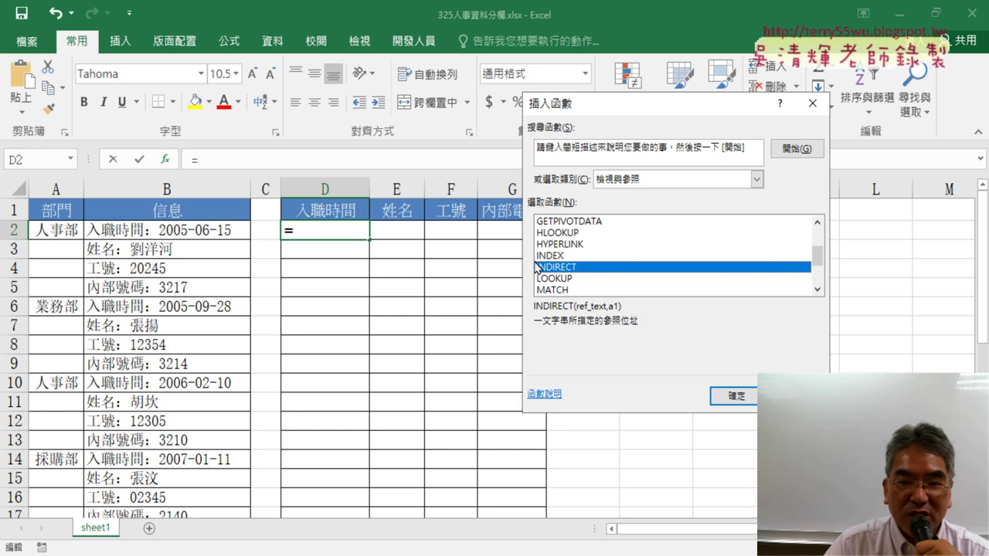
{"action": "left_click", "coordinate": [544, 256]}
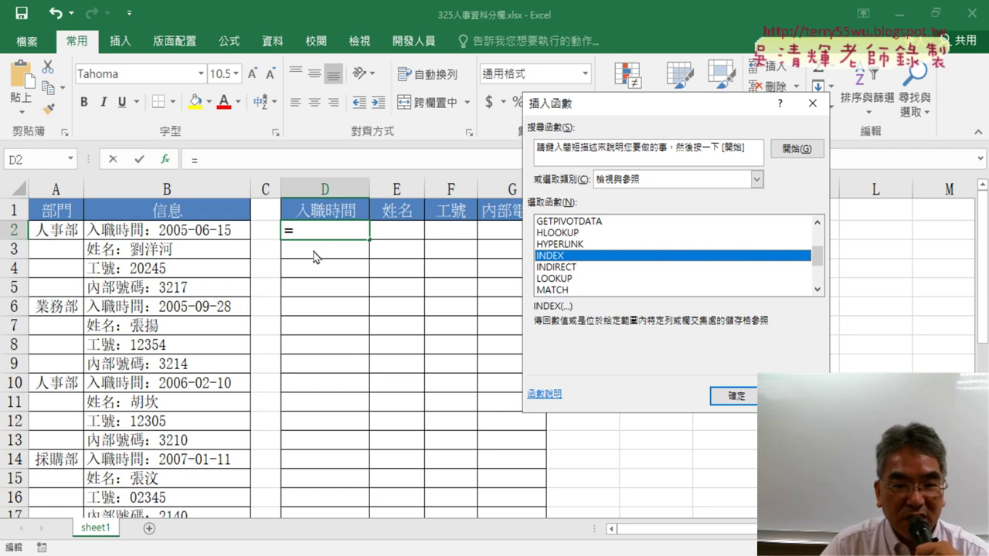
{"action": "left_click", "coordinate": [793, 395]}
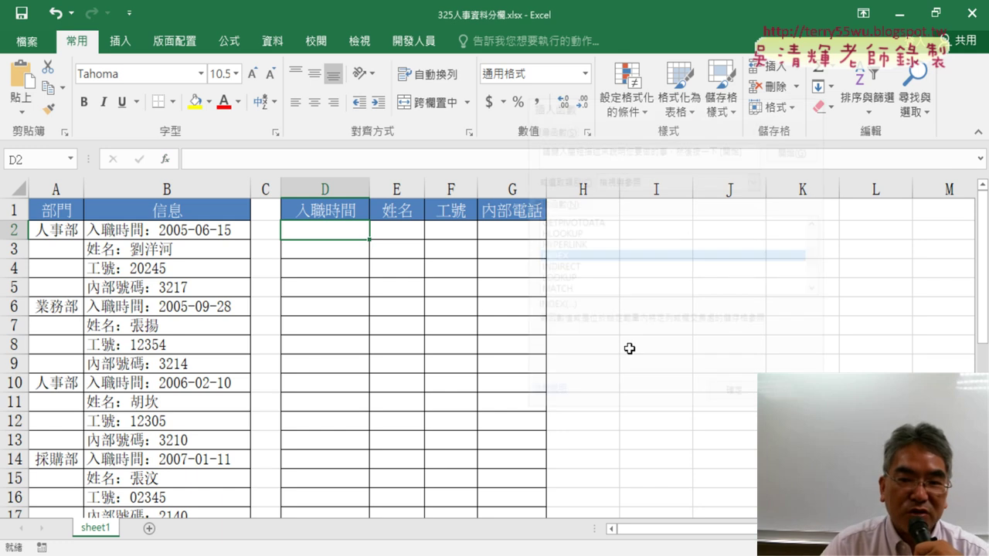
Select the output block D2:G10, then switch to the 範例_VLOOKUP飯店管理 Google Doc in Chrome.
{"action": "left_click_drag", "start_coordinate": [326, 229], "coordinate": [517, 389]}
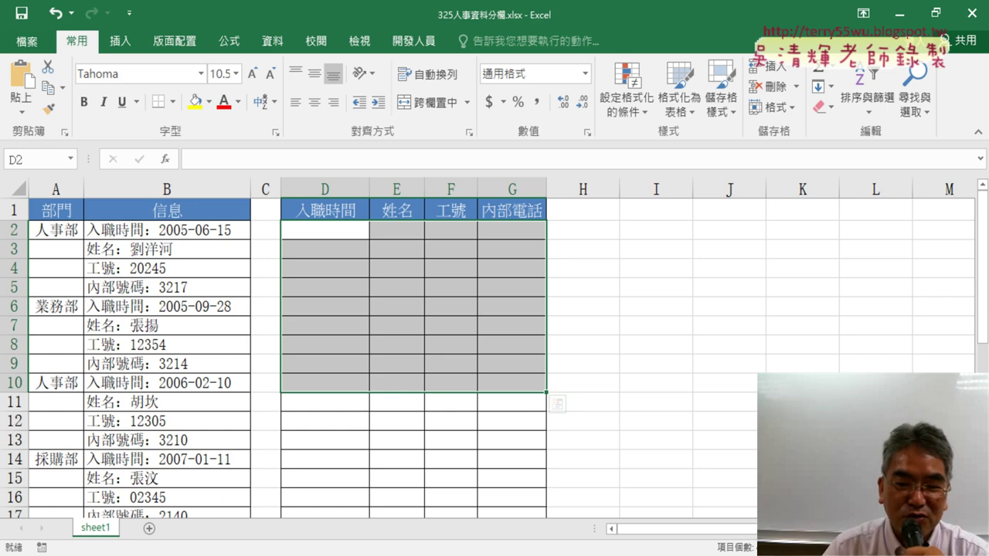
{"action": "mouse_move", "coordinate": [540, 552]}
{"action": "left_click", "coordinate": [541, 528]}
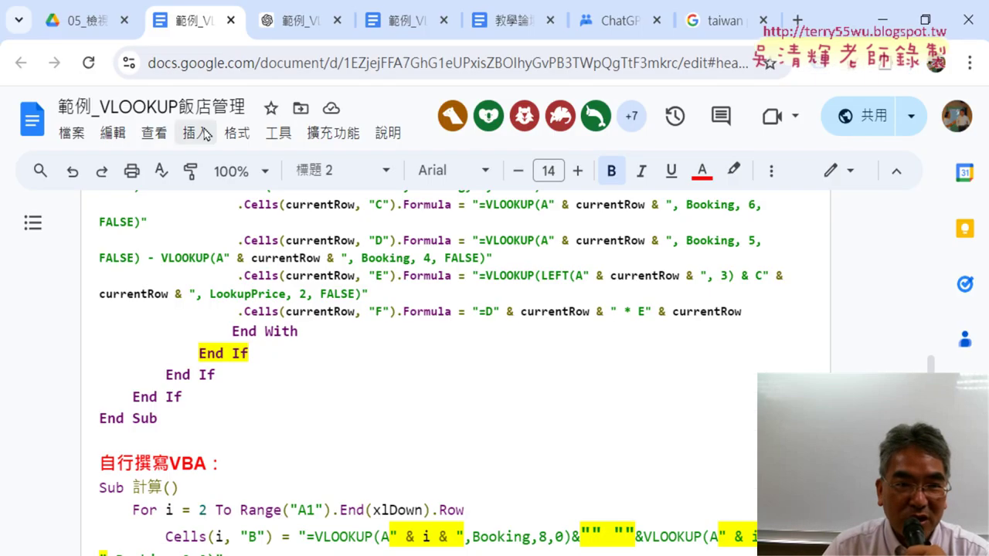
Open the 325人事資料分欄 document from the Drive folder of lookup examples.
{"action": "left_click", "coordinate": [86, 23]}
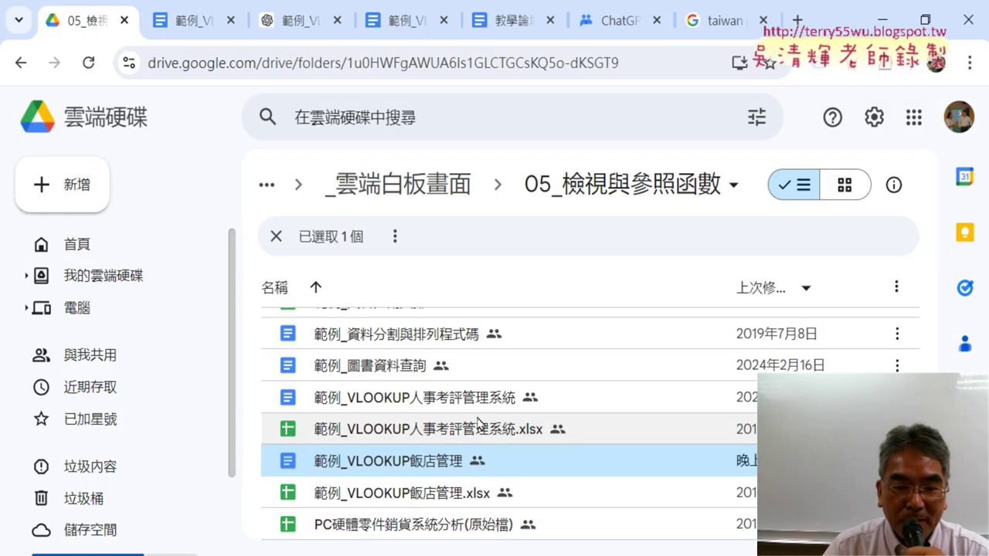
{"action": "scroll", "coordinate": [479, 423], "scroll_direction": "up", "scroll_amount": 2}
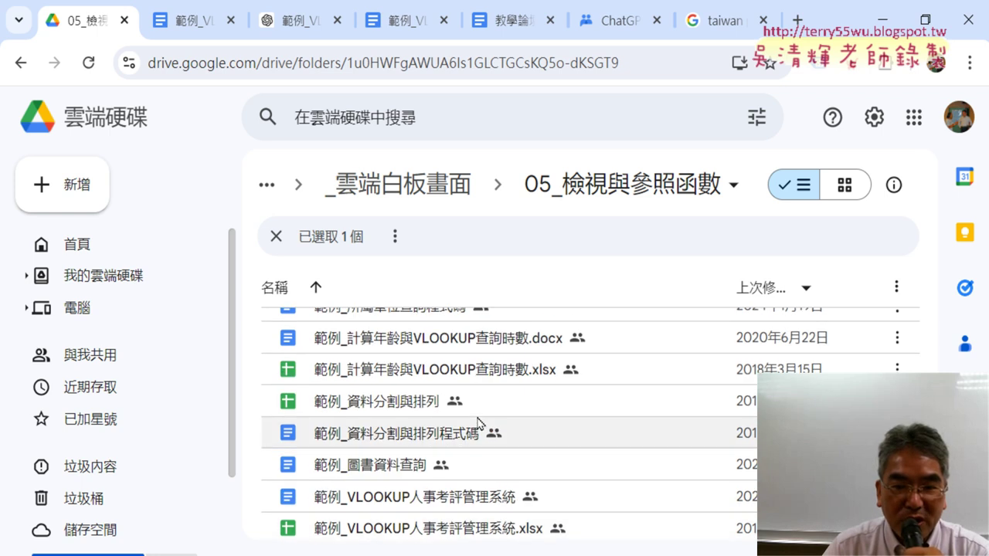
{"action": "scroll", "coordinate": [479, 423], "scroll_direction": "up", "scroll_amount": 5}
{"action": "scroll", "coordinate": [477, 421], "scroll_direction": "up", "scroll_amount": 3}
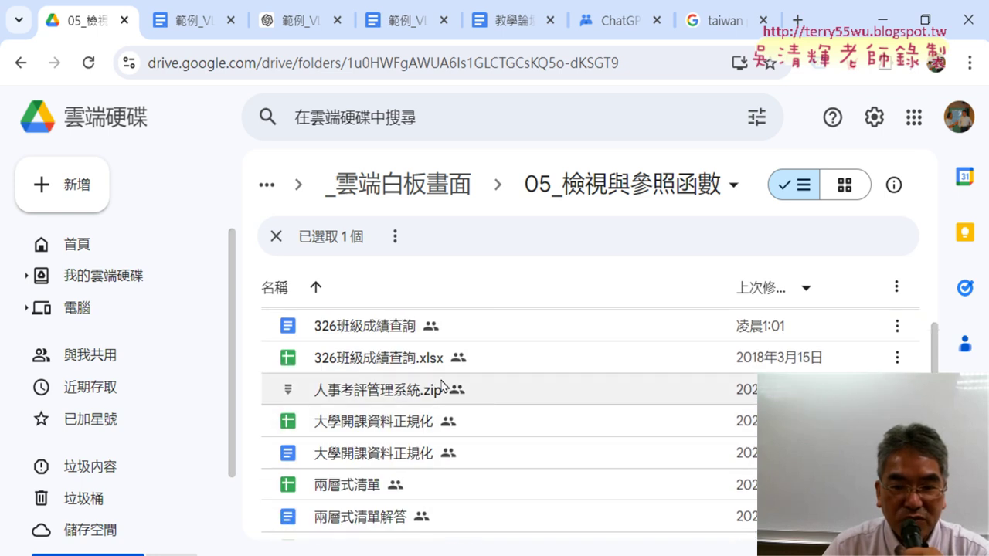
{"action": "scroll", "coordinate": [441, 382], "scroll_direction": "up", "scroll_amount": 2}
{"action": "double_click", "coordinate": [391, 363]}
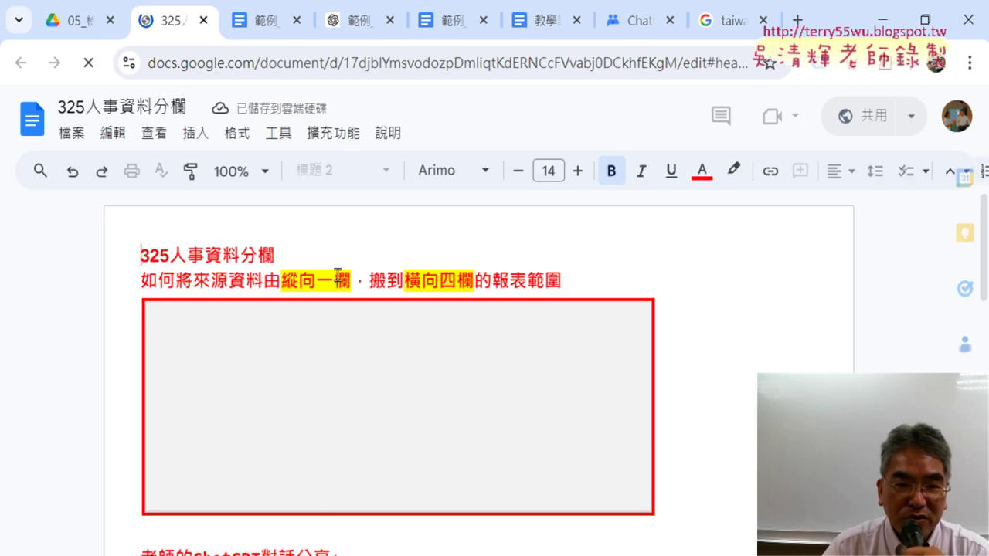
Open the document's chatgpt.com/share link in a new tab.
{"action": "scroll", "coordinate": [411, 297], "scroll_direction": "down", "scroll_amount": 2}
{"action": "scroll", "coordinate": [412, 298], "scroll_direction": "down", "scroll_amount": 2}
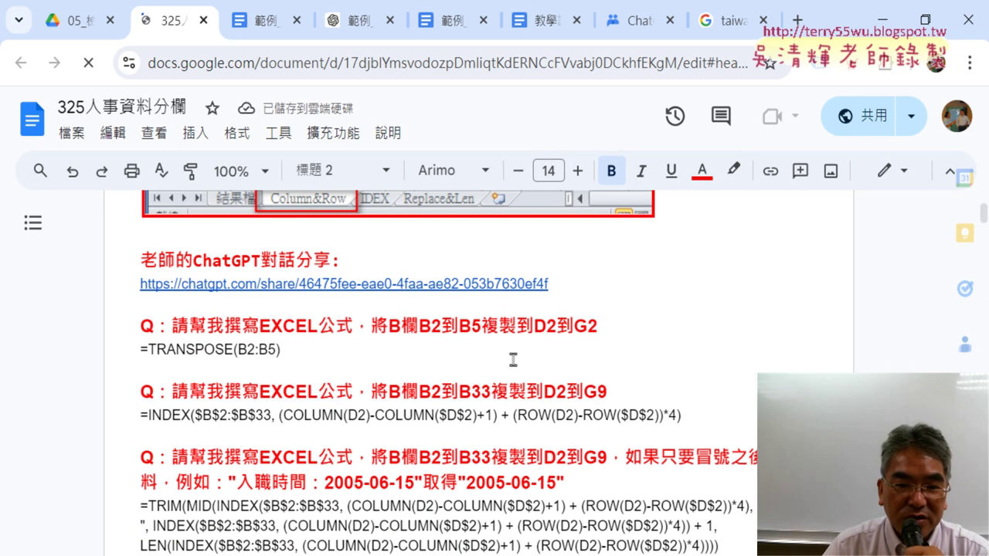
{"action": "left_click", "coordinate": [259, 285]}
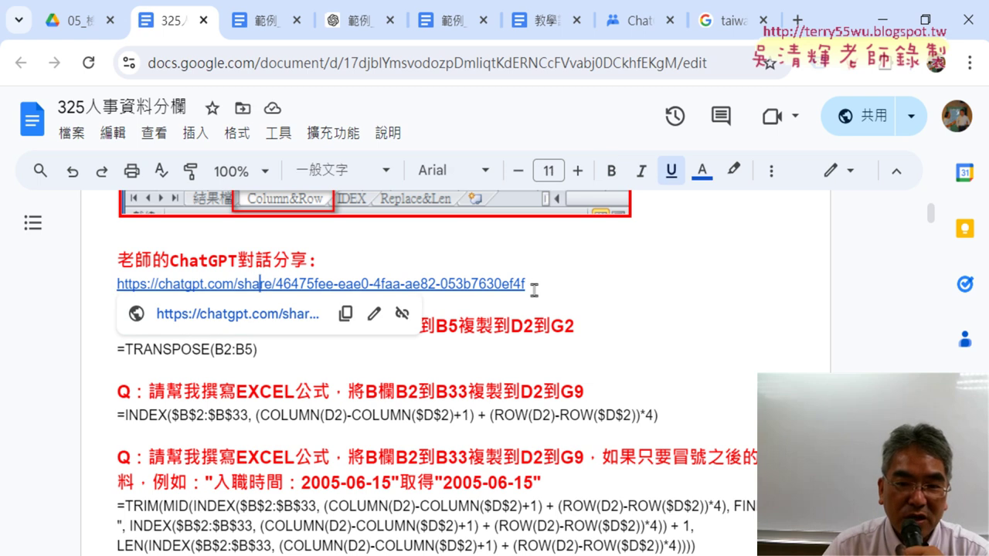
{"action": "left_click", "coordinate": [237, 314]}
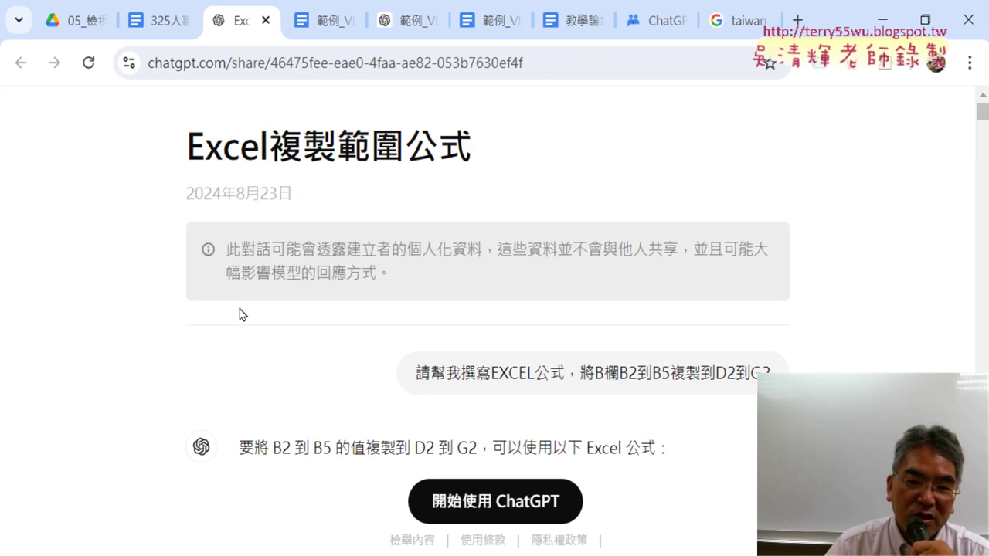
Highlight the question's B2:B5 source and D2:G2 target, with the browser beside Excel.
{"action": "scroll", "coordinate": [342, 323], "scroll_direction": "down", "scroll_amount": 3}
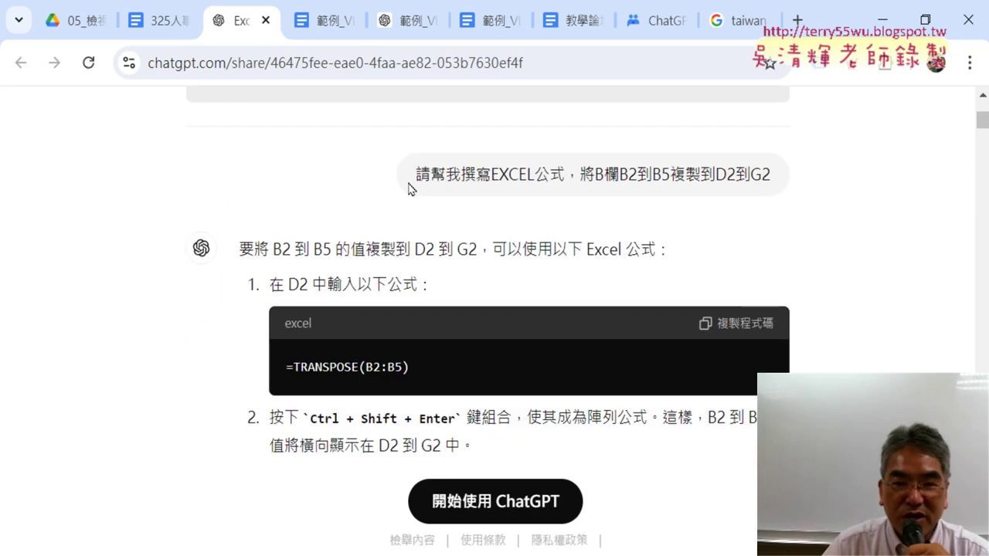
{"action": "left_click_drag", "start_coordinate": [416, 173], "coordinate": [564, 174]}
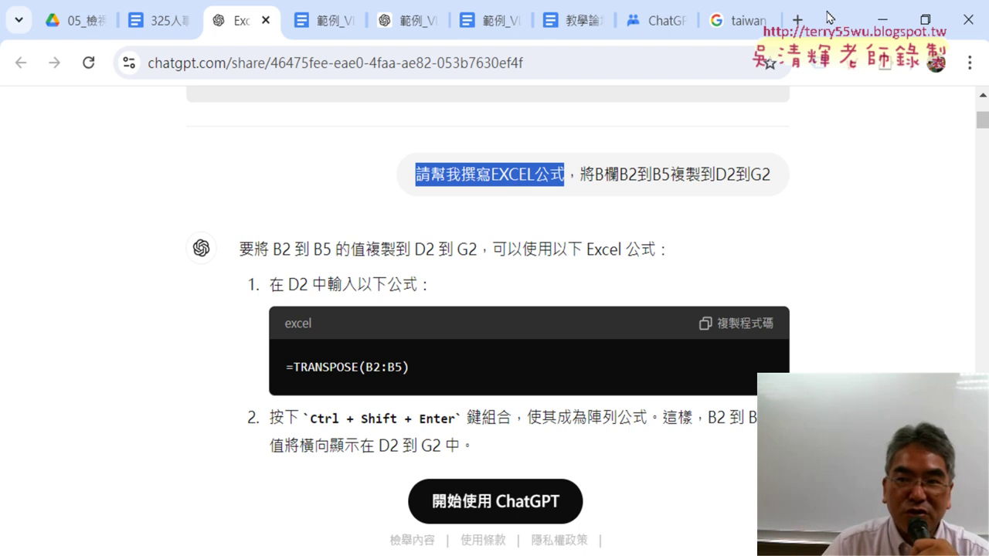
{"action": "left_click_drag", "start_coordinate": [829, 17], "coordinate": [838, 77]}
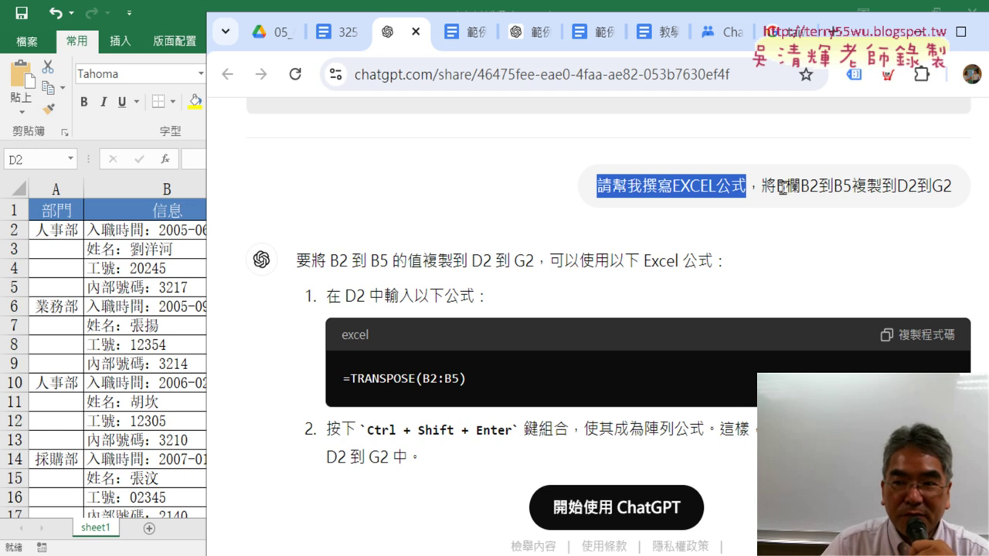
{"action": "left_click_drag", "start_coordinate": [776, 186], "coordinate": [851, 186]}
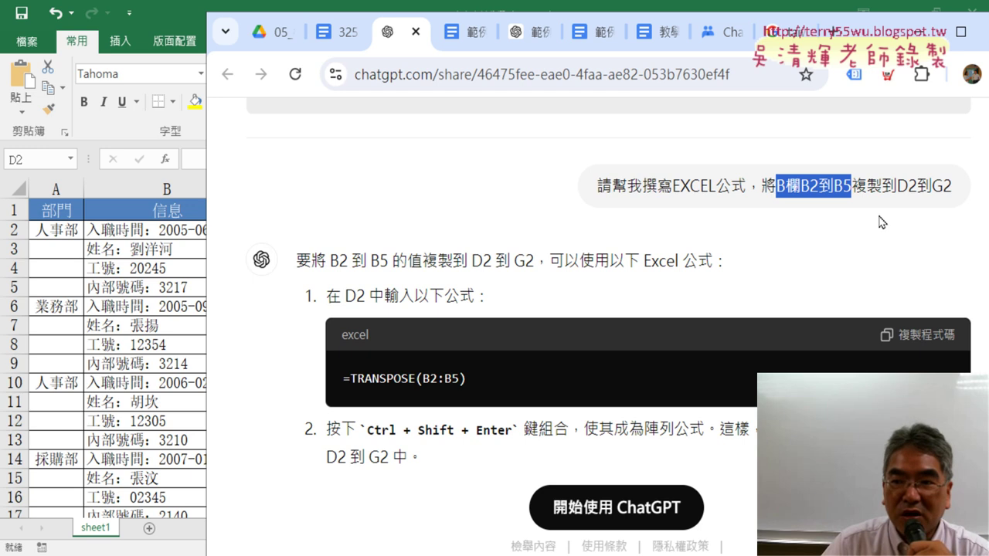
{"action": "left_click_drag", "start_coordinate": [898, 186], "coordinate": [955, 192]}
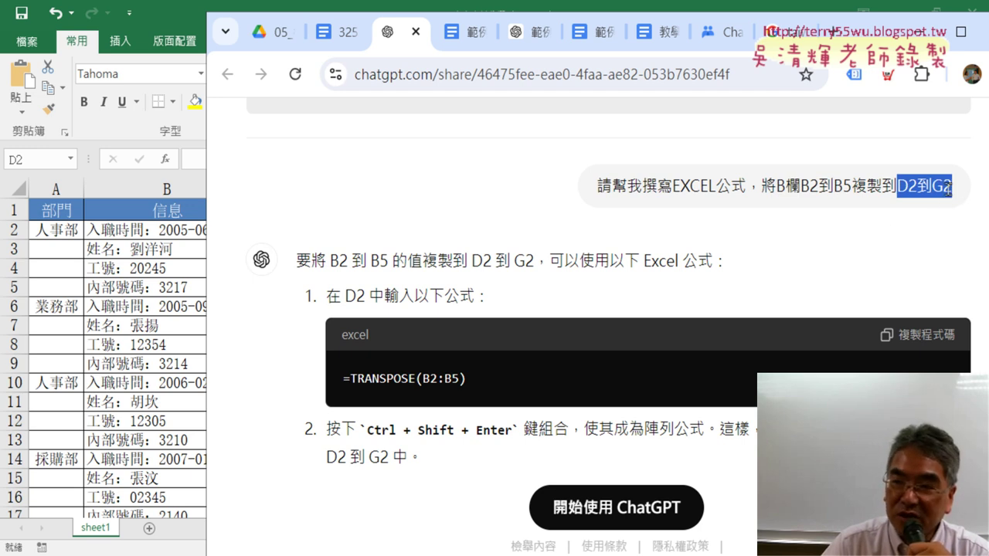
{"action": "left_click_drag", "start_coordinate": [598, 185], "coordinate": [957, 187]}
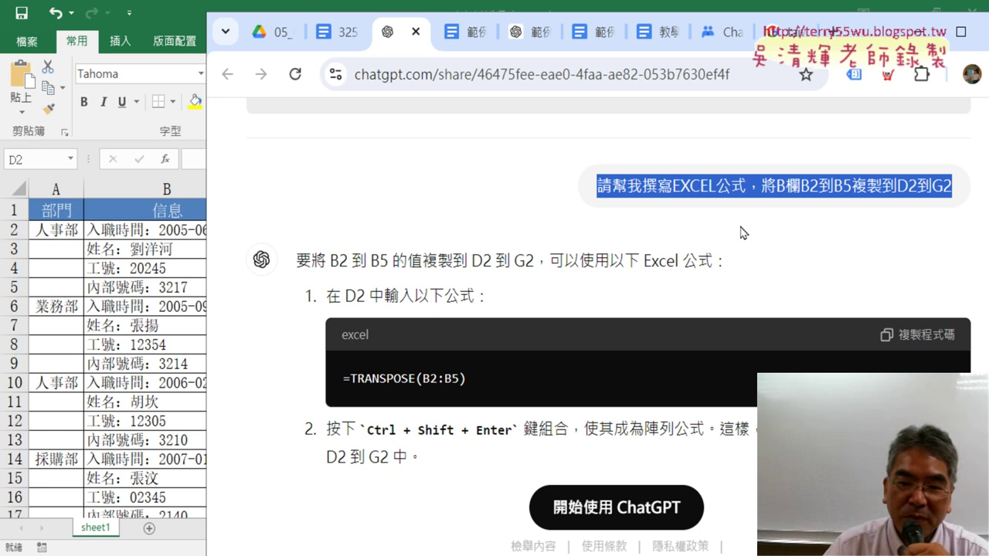
Highlight the =TRANSPOSE(B2:B5) answer formula and return to the Excel workbook.
{"action": "scroll", "coordinate": [662, 234], "scroll_direction": "down", "scroll_amount": 1}
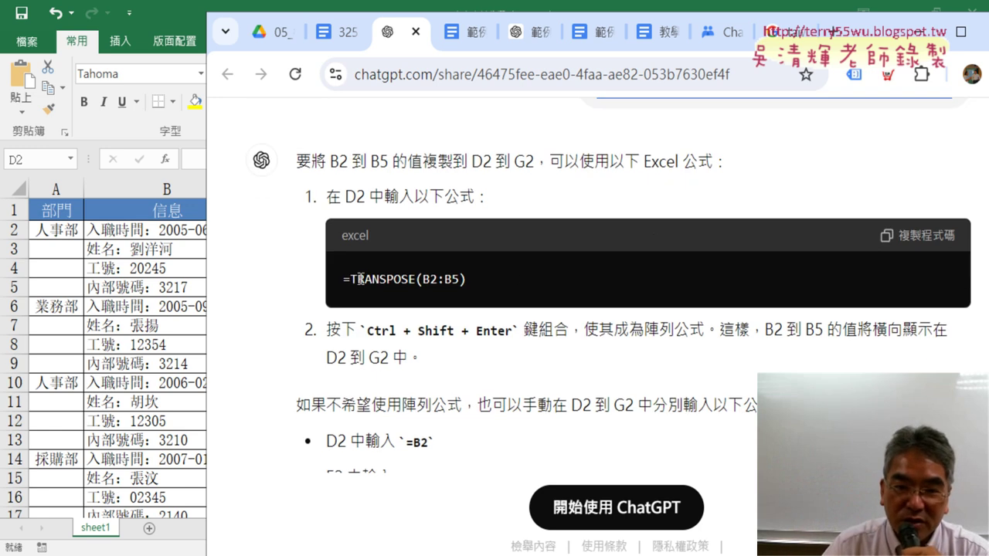
{"action": "left_click_drag", "start_coordinate": [352, 279], "coordinate": [476, 285]}
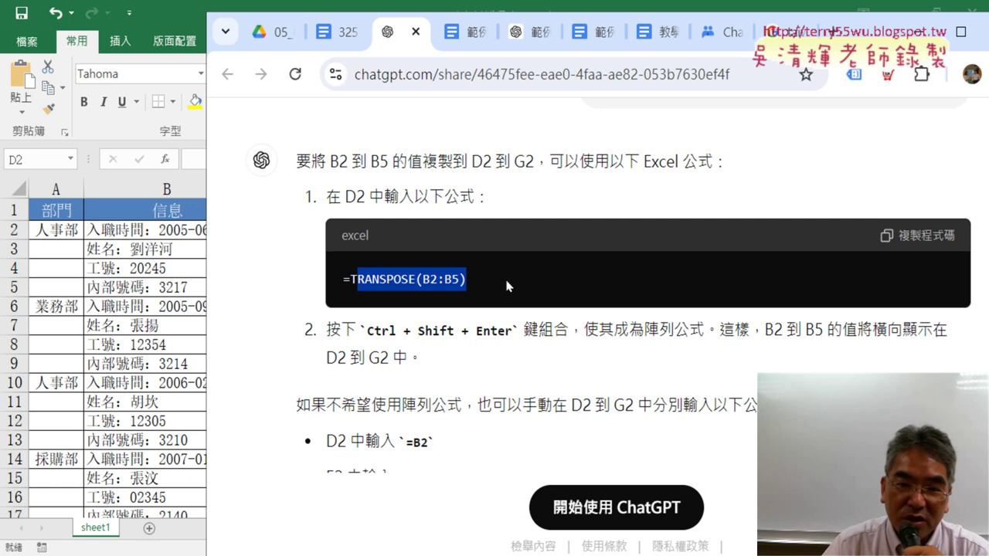
{"action": "left_click_drag", "start_coordinate": [479, 284], "coordinate": [336, 283]}
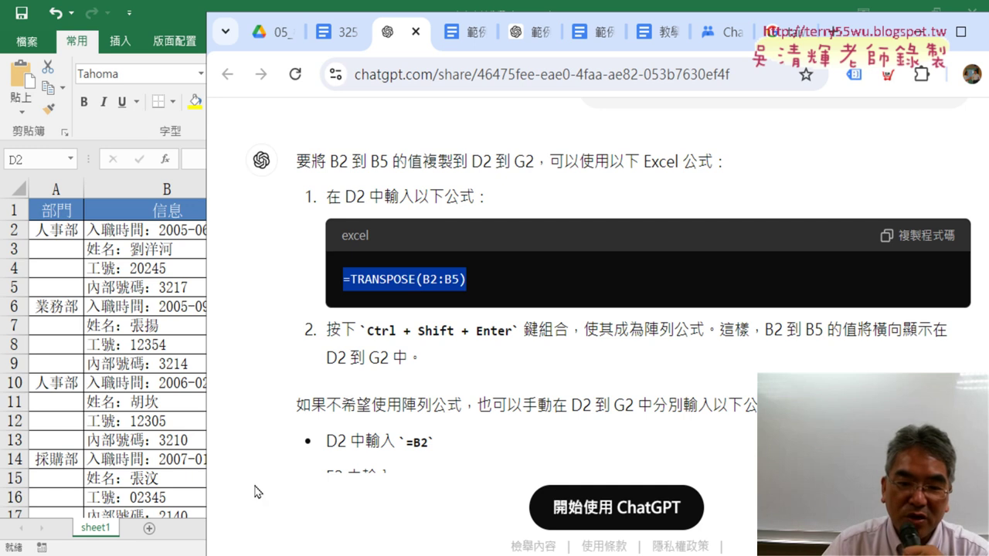
{"action": "key", "text": "alt+Tab"}
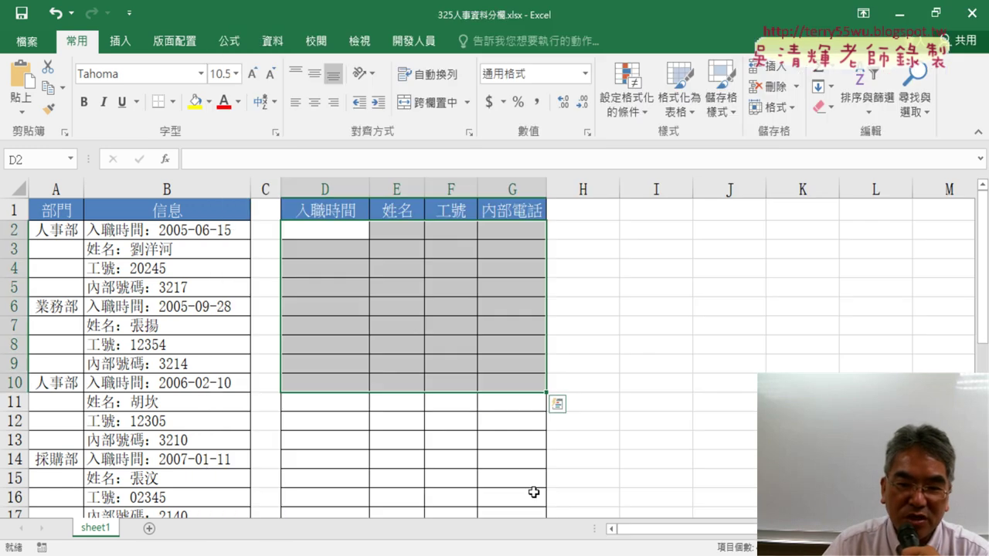
Copy B2:B5 and paste it transposed into D2:G2 through Paste Special with Transpose.
{"action": "left_click_drag", "start_coordinate": [206, 233], "coordinate": [203, 290]}
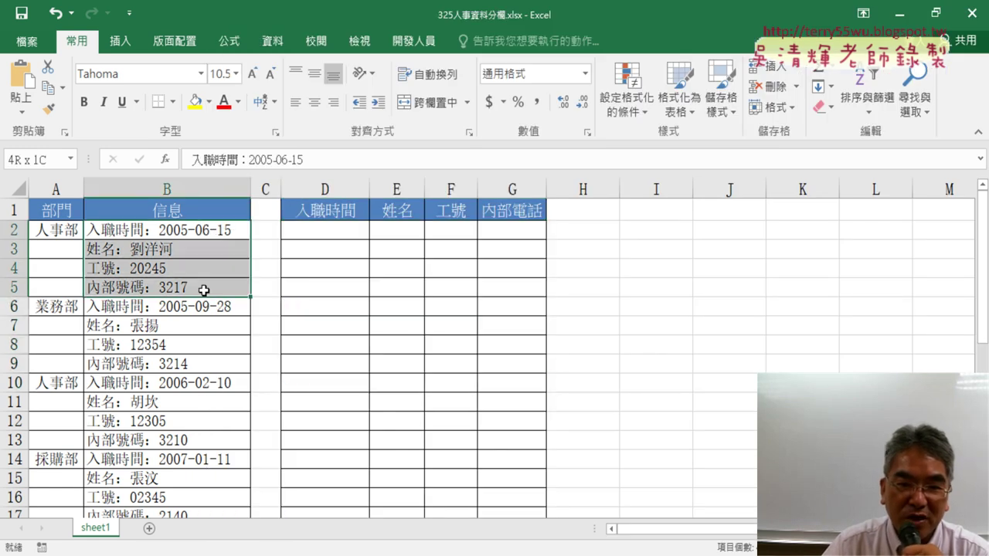
{"action": "right_click", "coordinate": [185, 252]}
{"action": "left_click", "coordinate": [221, 240]}
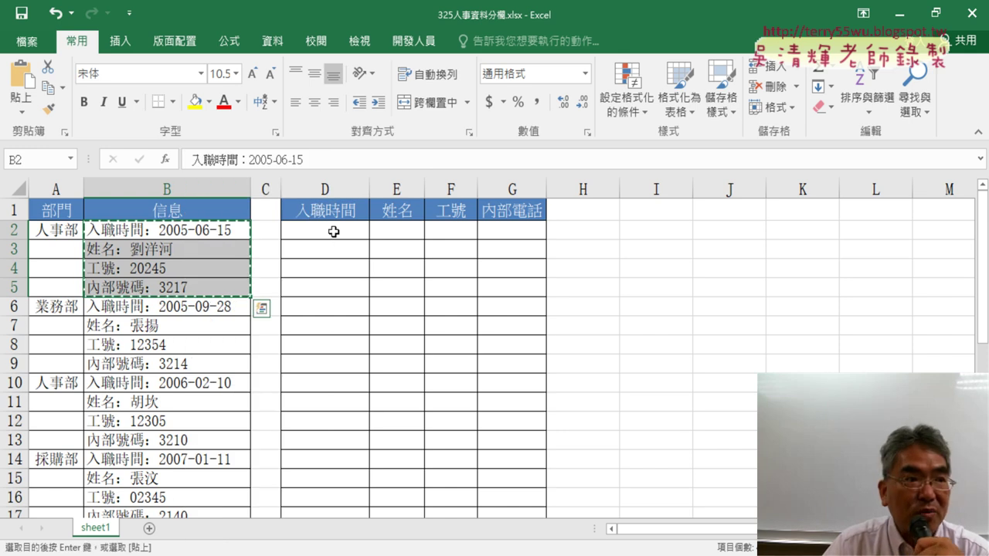
{"action": "left_click", "coordinate": [333, 231]}
{"action": "right_click", "coordinate": [333, 231]}
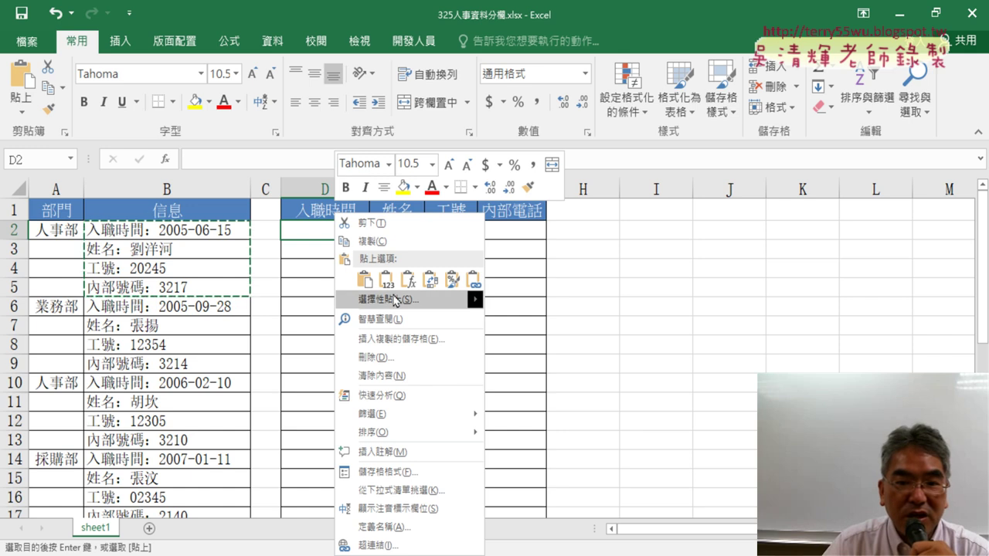
{"action": "mouse_move", "coordinate": [473, 302]}
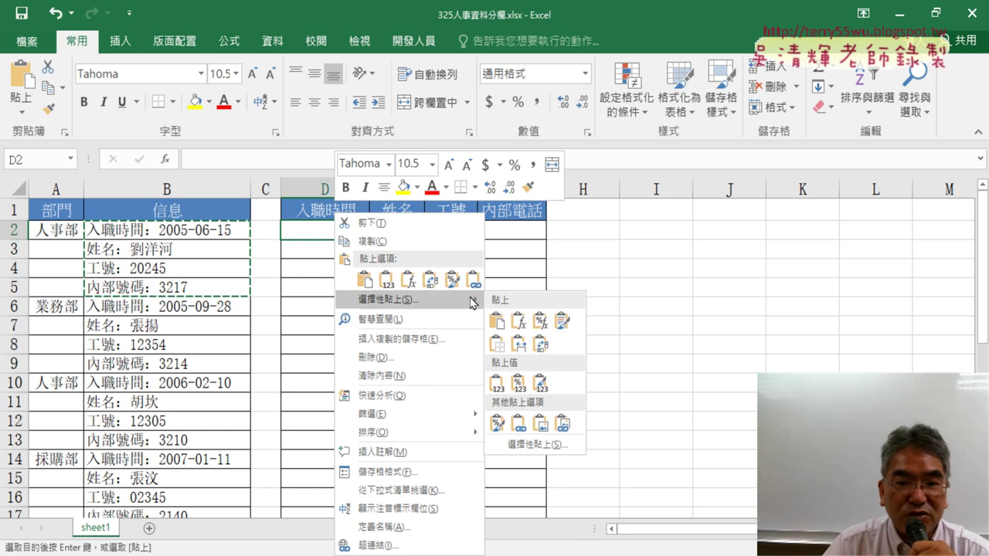
{"action": "left_click", "coordinate": [546, 446]}
{"action": "left_click_drag", "start_coordinate": [540, 269], "coordinate": [733, 130]}
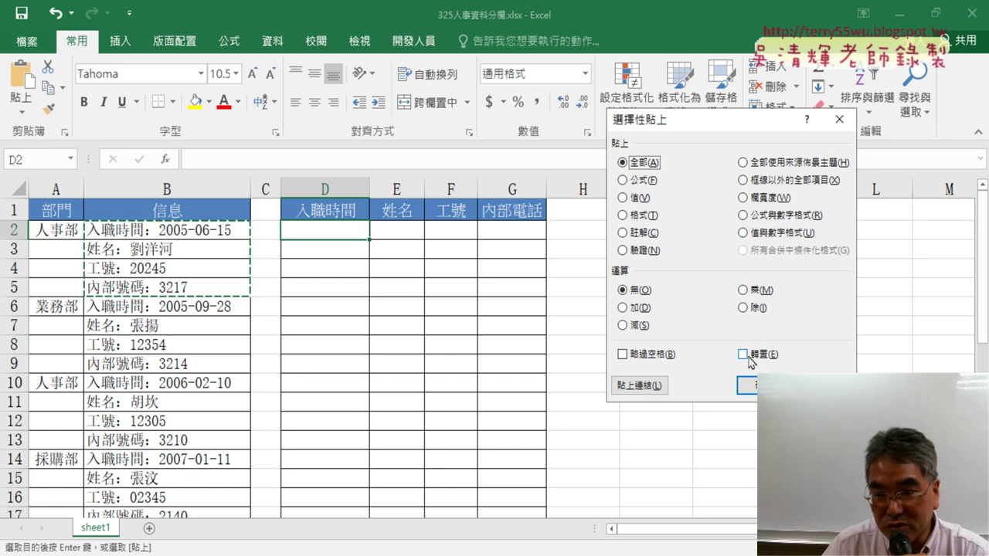
{"action": "left_click", "coordinate": [743, 354]}
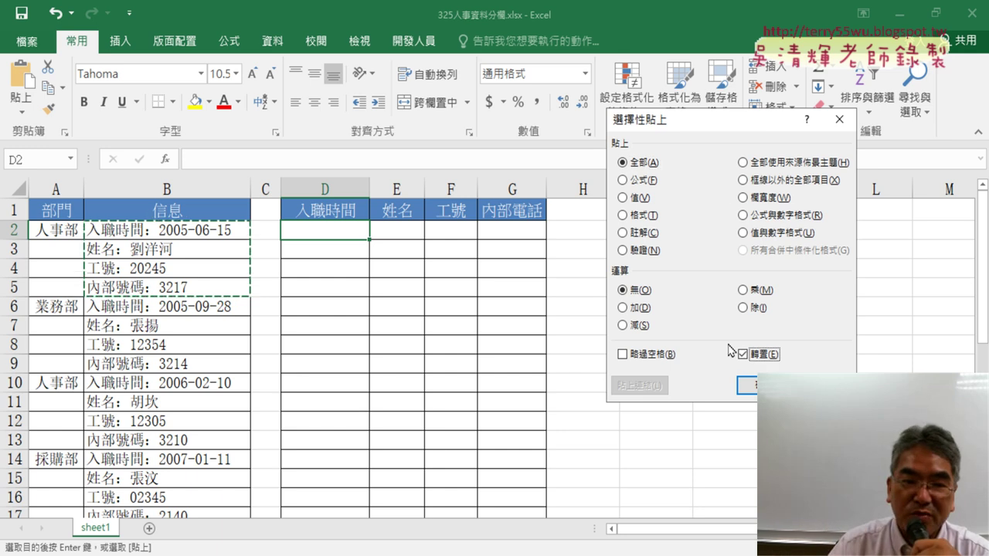
{"action": "left_click", "coordinate": [769, 384]}
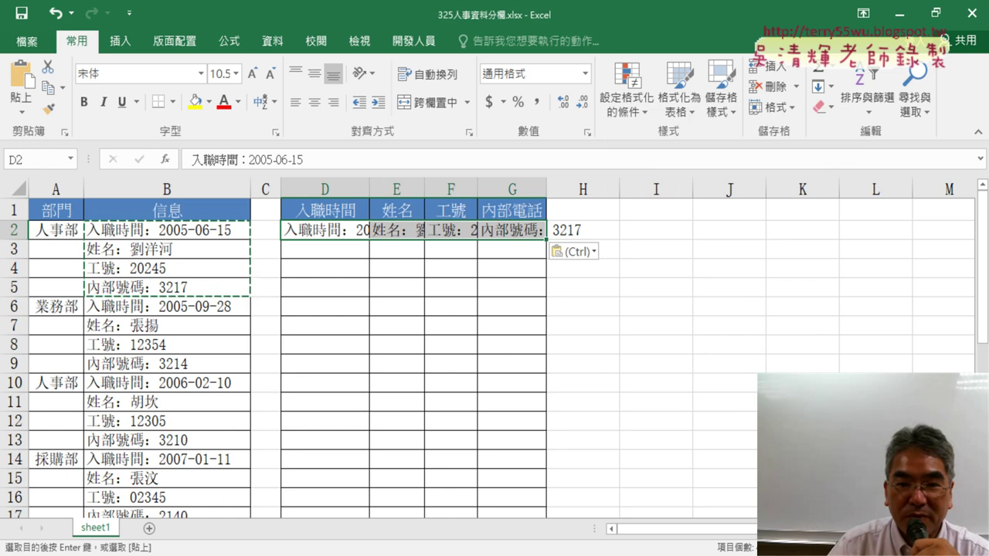
Autofit columns D–G, then compare source B2:B5 with the pasted D2:G2.
{"action": "left_click_drag", "start_coordinate": [345, 188], "coordinate": [512, 189]}
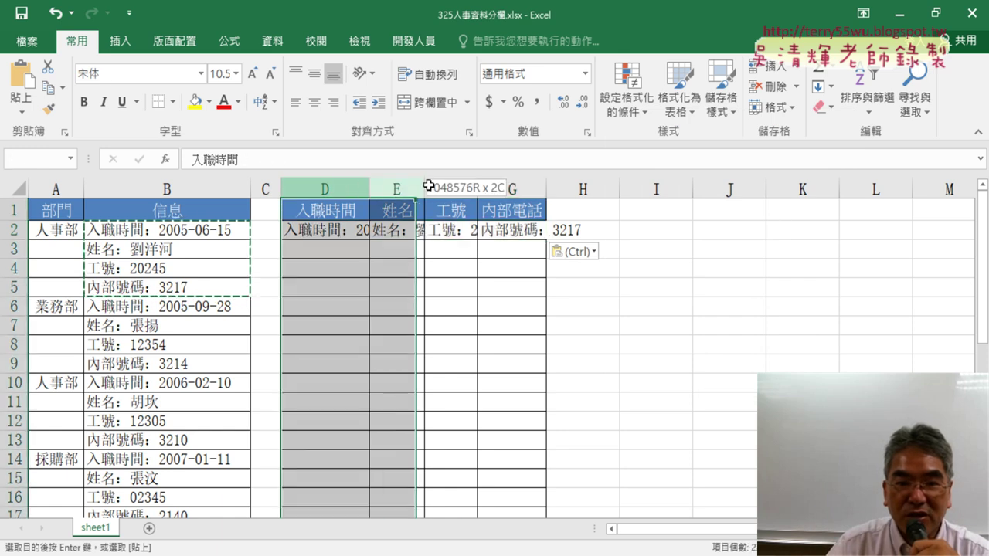
{"action": "double_click", "coordinate": [369, 189]}
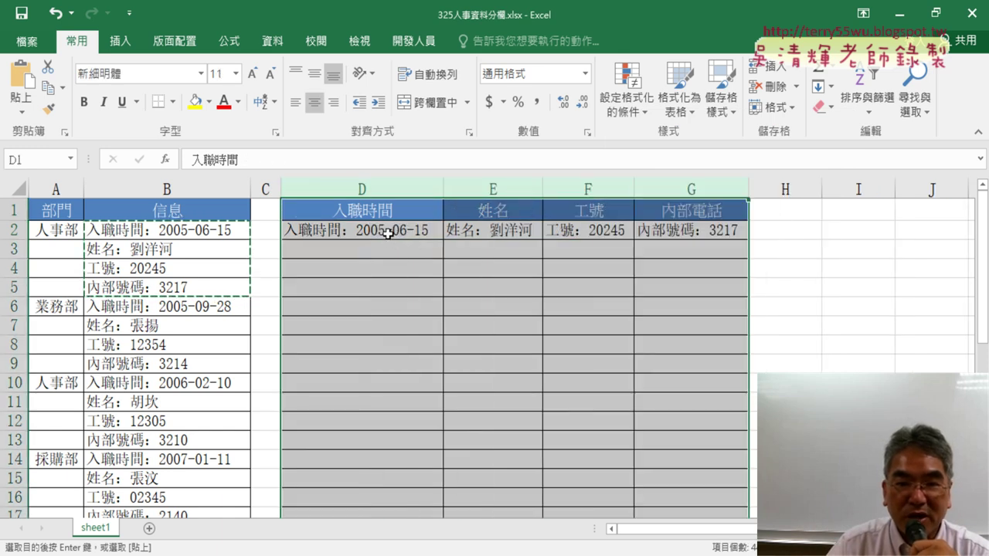
{"action": "left_click", "coordinate": [456, 230]}
{"action": "left_click", "coordinate": [711, 230]}
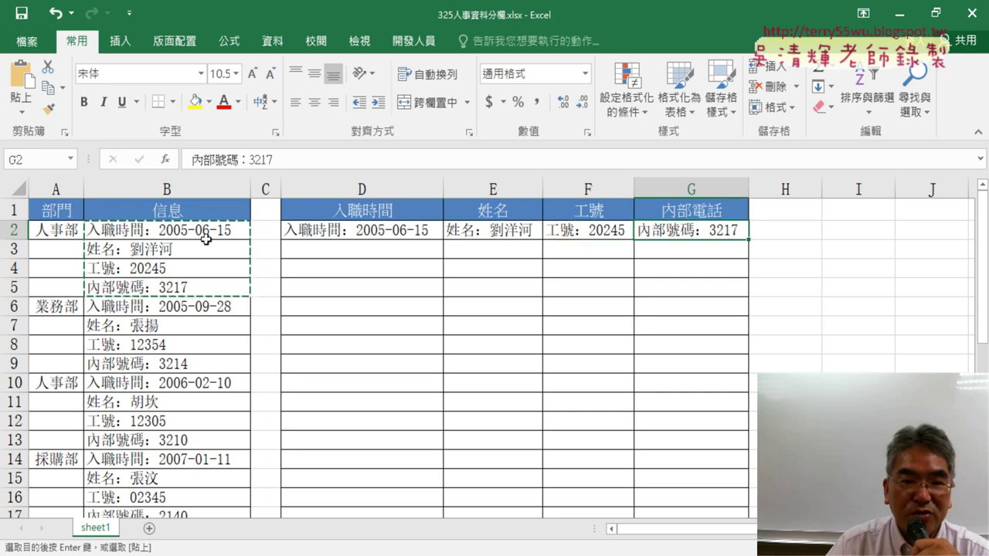
{"action": "left_click_drag", "start_coordinate": [203, 230], "coordinate": [224, 287]}
{"action": "left_click_drag", "start_coordinate": [340, 232], "coordinate": [680, 230]}
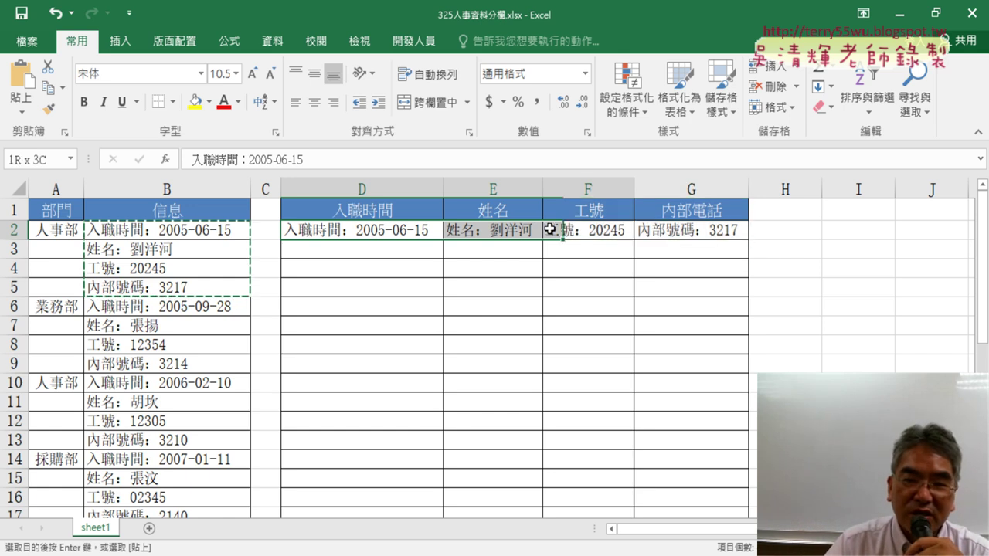
Clear the pasted copy and copy =TRANSPOSE(B2:B5) from the ChatGPT answer.
{"action": "key", "text": "ctrl+v"}
{"action": "key", "text": "Delete"}
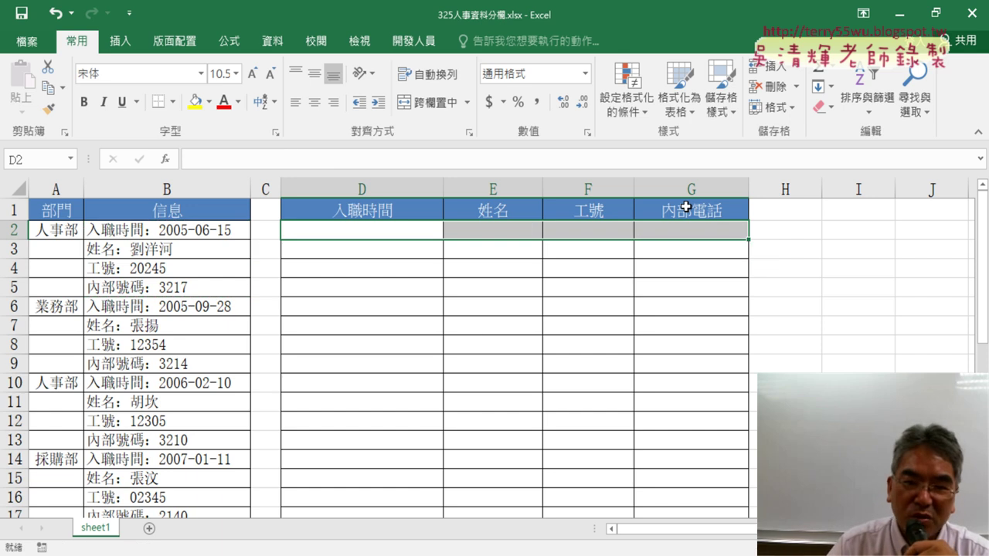
{"action": "key", "text": "alt+Tab"}
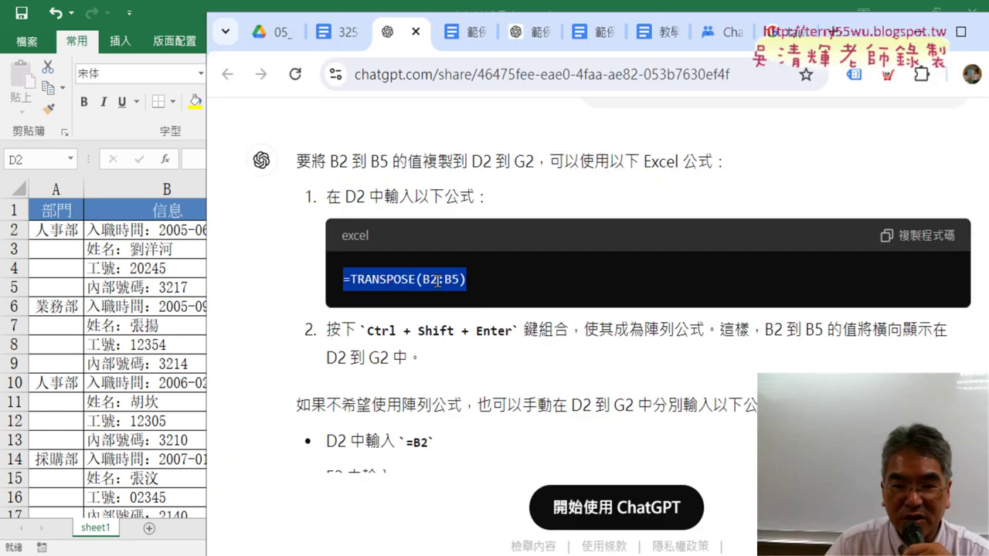
{"action": "right_click", "coordinate": [438, 281]}
{"action": "left_click", "coordinate": [487, 301]}
Paste =TRANSPOSE(B2:B5) into D2's formula bar and commit it.
{"action": "left_click", "coordinate": [176, 269]}
{"action": "left_click", "coordinate": [314, 225]}
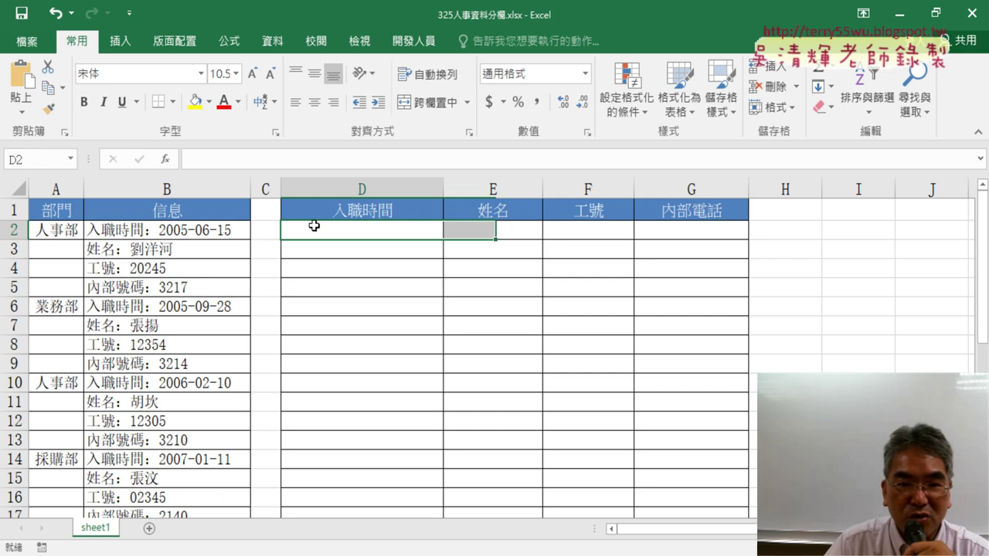
{"action": "left_click", "coordinate": [224, 160]}
{"action": "right_click", "coordinate": [224, 159]}
{"action": "left_click", "coordinate": [257, 226]}
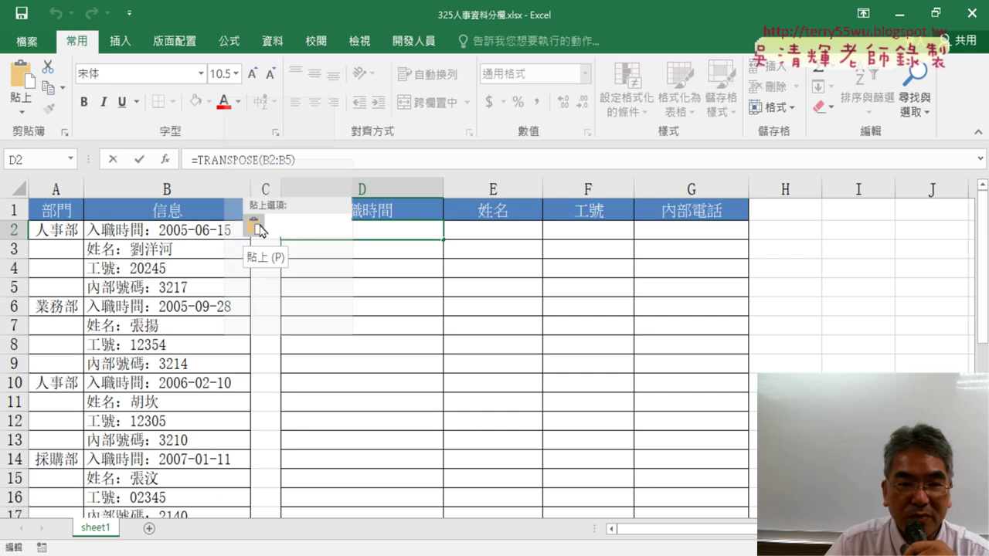
{"action": "left_click", "coordinate": [139, 160]}
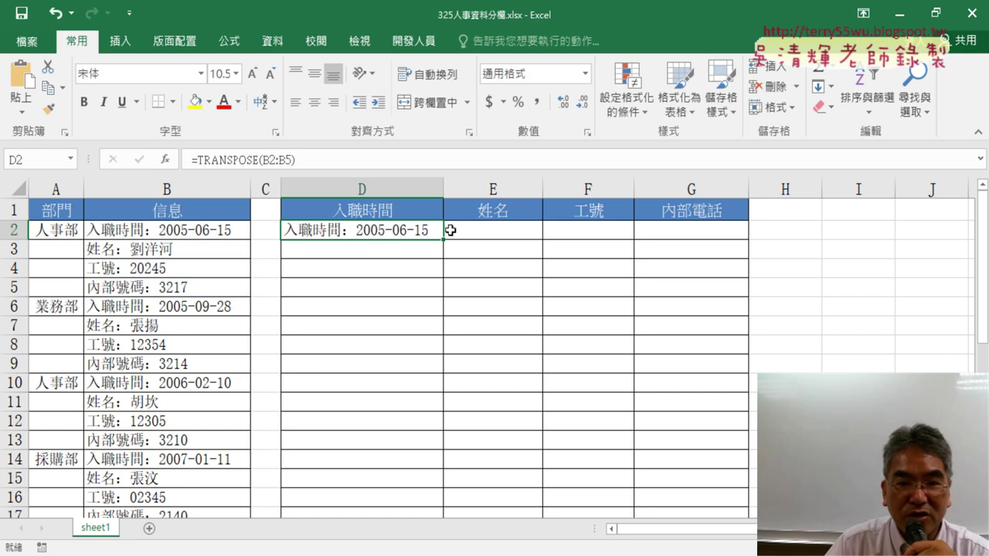
Fill the TRANSPOSE formula across D2:G2, recommit it, then delete the wrong results.
{"action": "left_click_drag", "start_coordinate": [446, 239], "coordinate": [698, 234]}
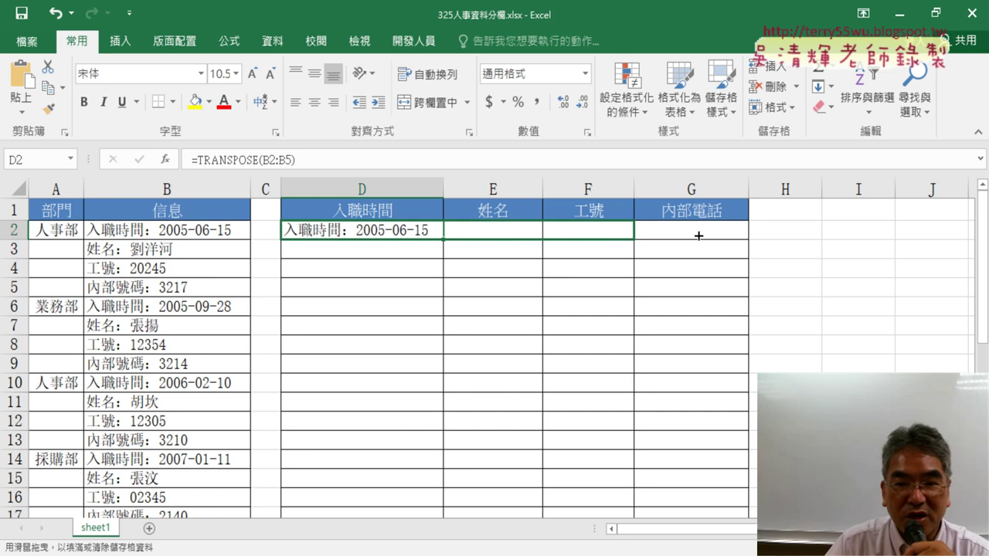
{"action": "left_click_drag", "start_coordinate": [404, 234], "coordinate": [692, 230]}
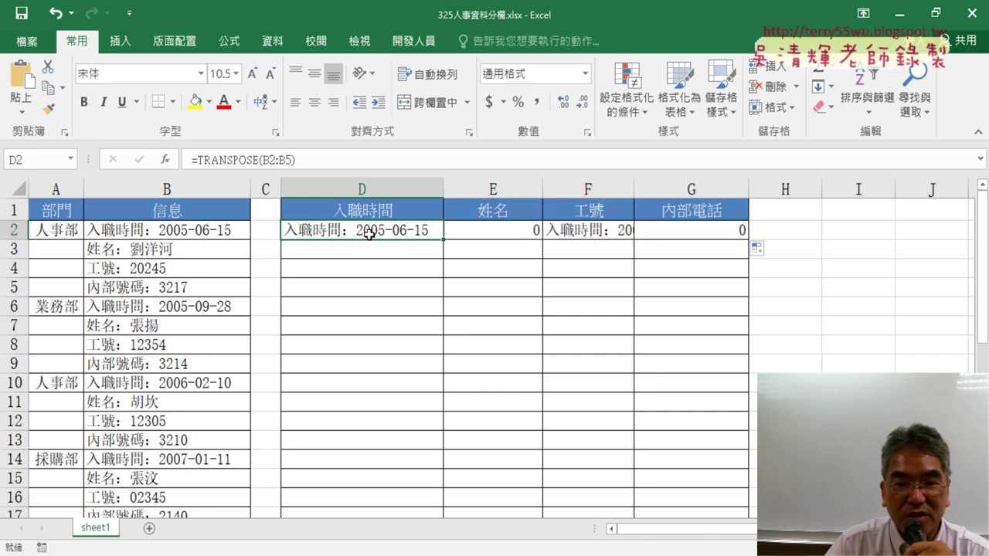
{"action": "left_click_drag", "start_coordinate": [346, 160], "coordinate": [188, 160]}
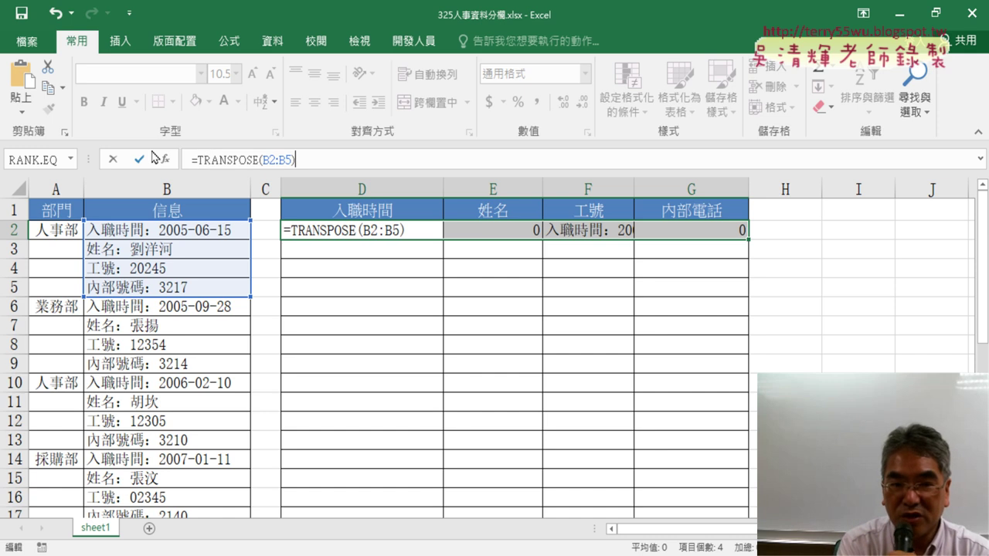
{"action": "key", "text": "Return"}
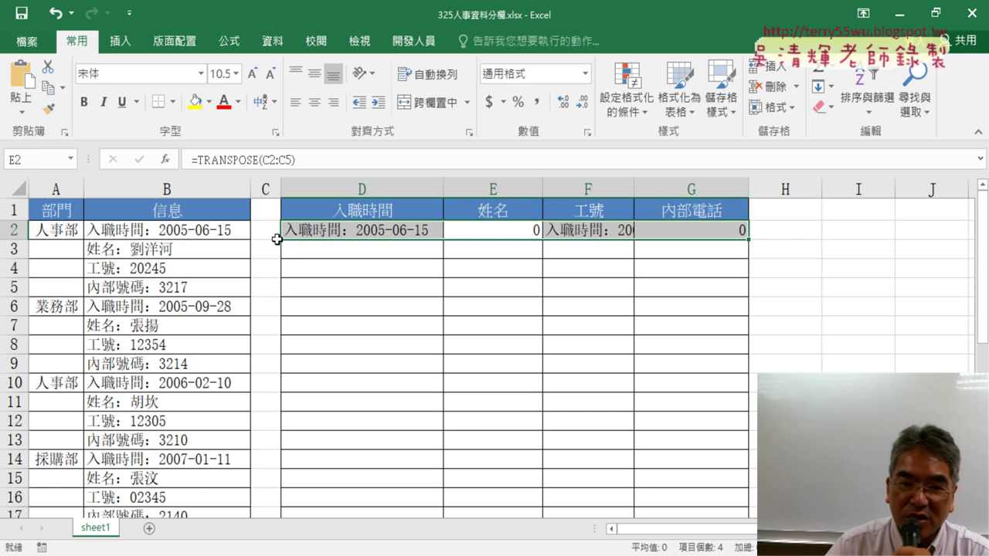
{"action": "left_click_drag", "start_coordinate": [318, 232], "coordinate": [700, 232]}
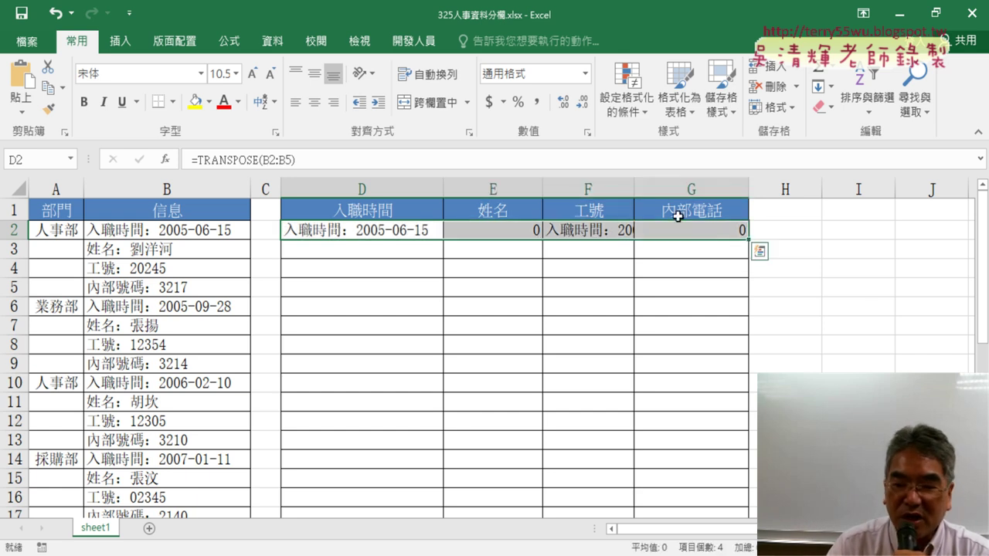
{"action": "key", "text": "Delete"}
{"action": "left_click", "coordinate": [368, 228]}
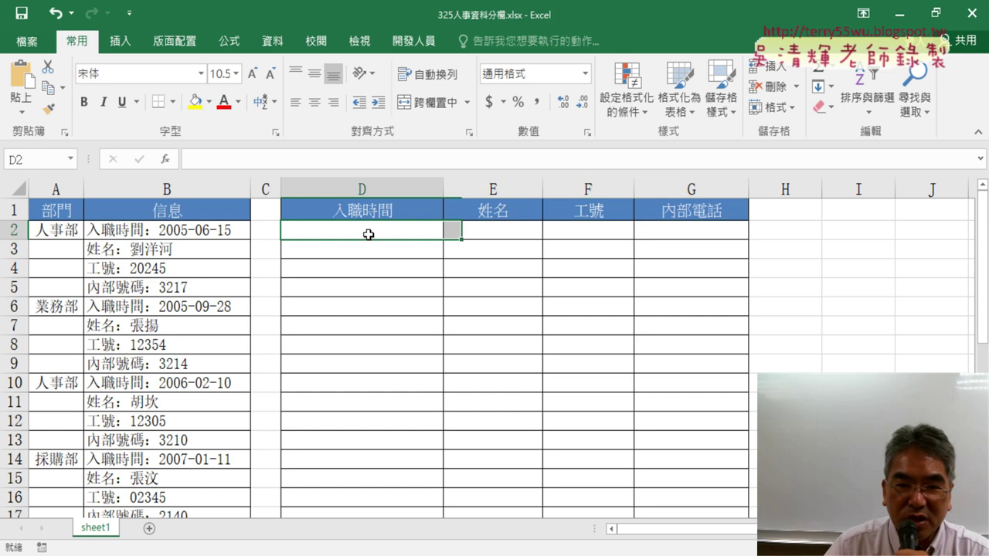
{"action": "left_click", "coordinate": [261, 157]}
{"action": "type", "text": "=TRANSPOSE(B2:B5)"}
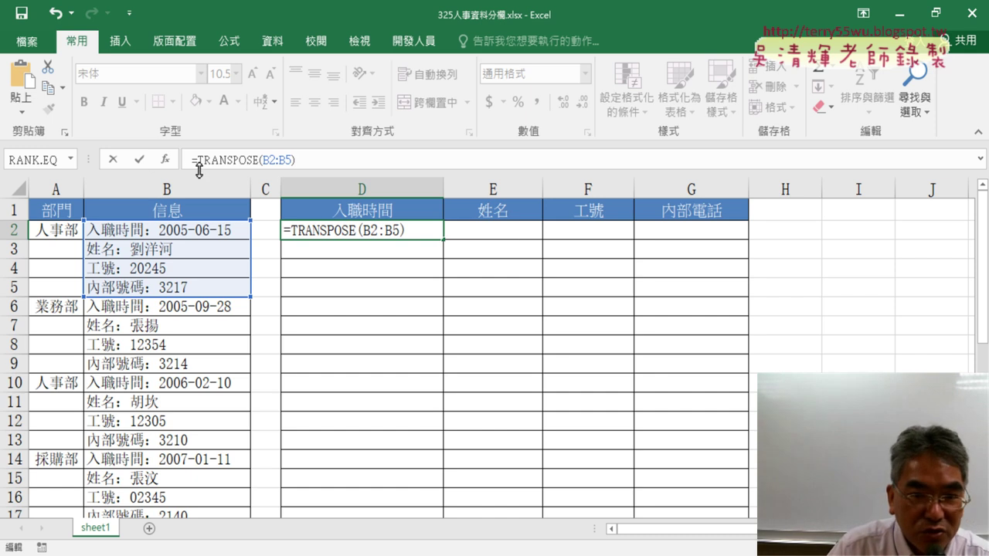
{"action": "left_click", "coordinate": [139, 161]}
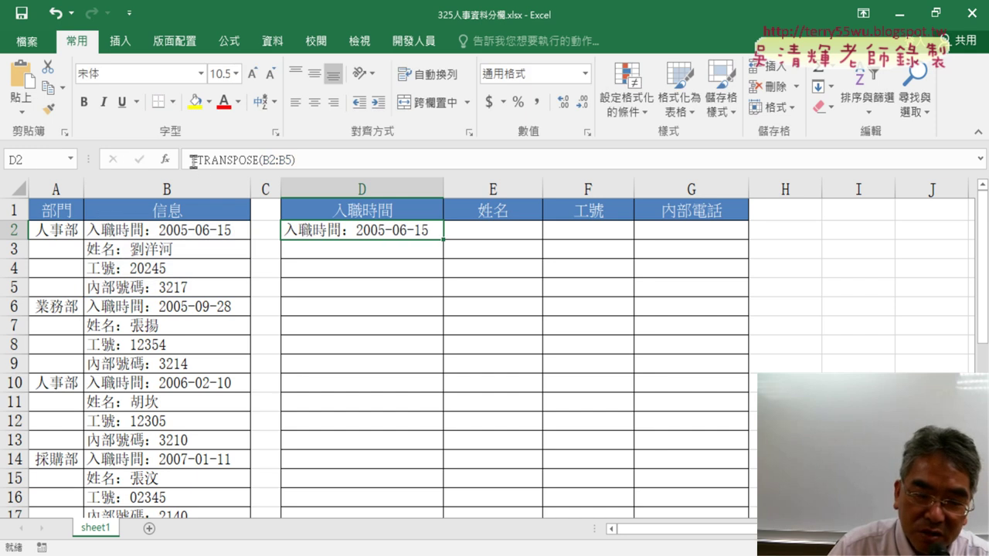
{"action": "left_click_drag", "start_coordinate": [193, 160], "coordinate": [300, 161]}
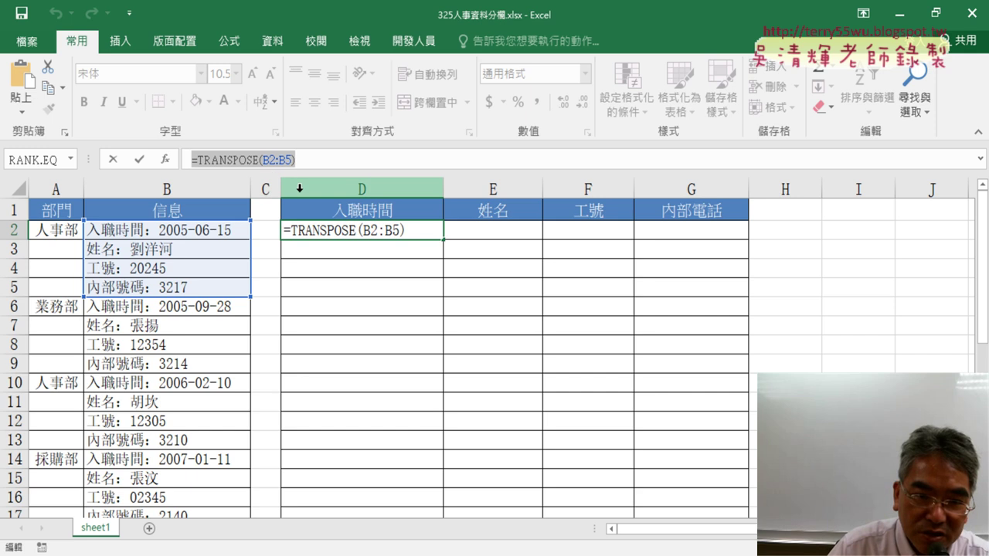
{"action": "key", "text": "Delete"}
{"action": "left_click_drag", "start_coordinate": [371, 227], "coordinate": [669, 228]}
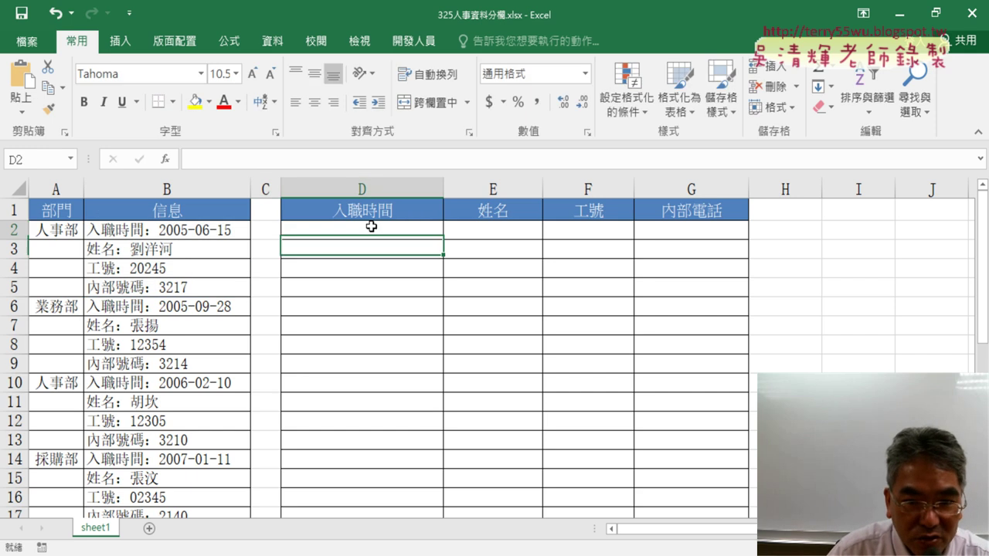
Enter =TRANSPOSE(B2:B5) as an array formula across D2:G2 with Ctrl+Shift+Enter.
{"action": "left_click", "coordinate": [224, 160]}
{"action": "key", "text": "ctrl+v"}
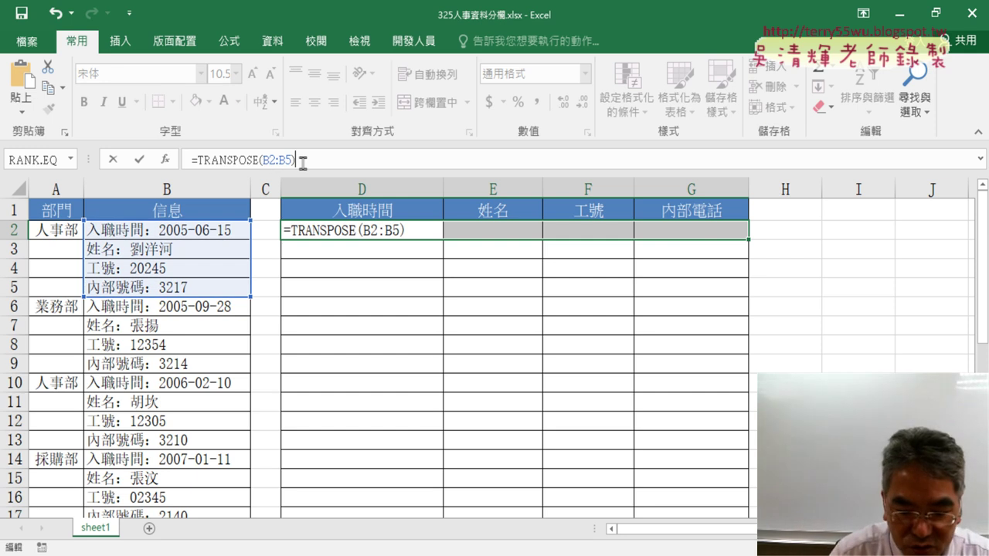
{"action": "key", "text": "ctrl+shift+Return"}
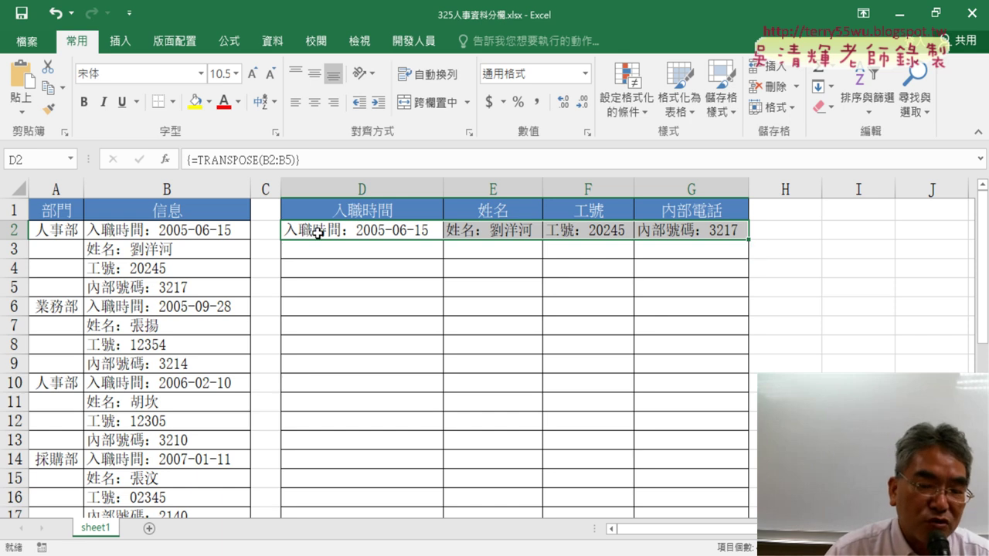
{"action": "left_click_drag", "start_coordinate": [311, 230], "coordinate": [695, 230]}
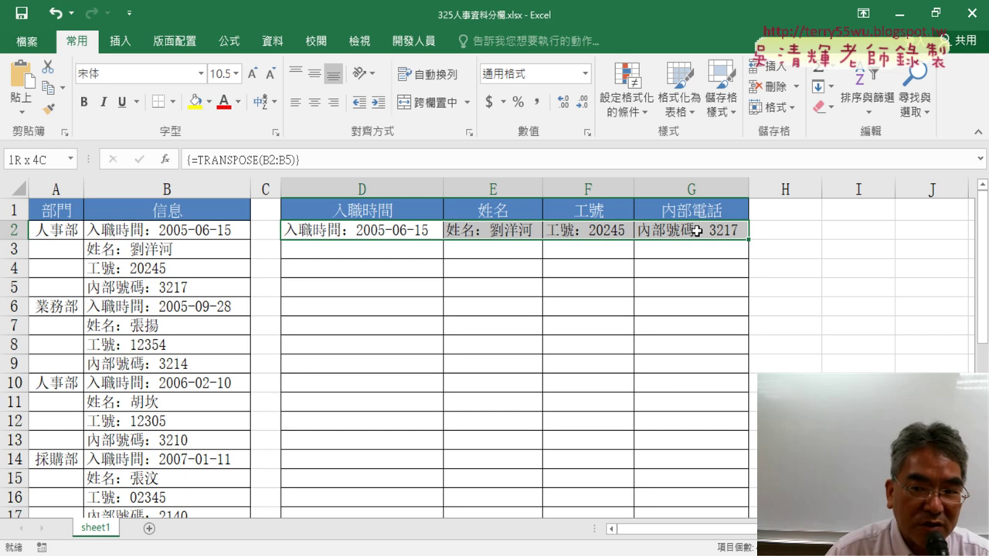
{"action": "left_click", "coordinate": [238, 160]}
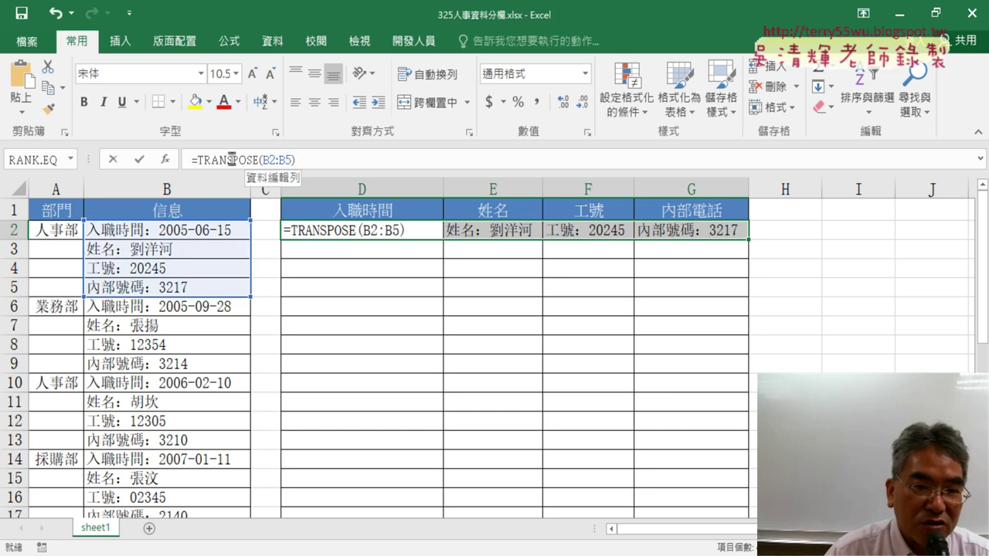
{"action": "left_click", "coordinate": [139, 160]}
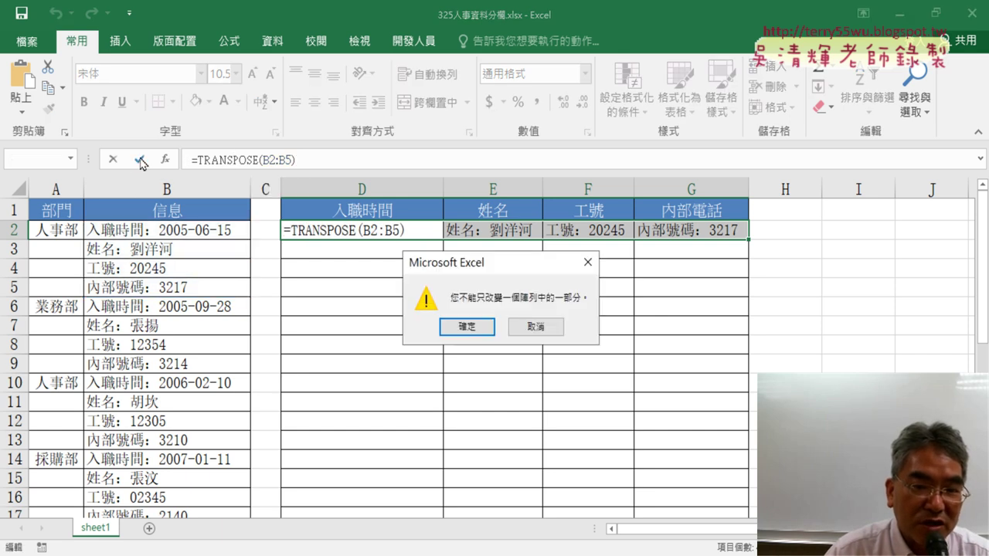
{"action": "left_click", "coordinate": [467, 327]}
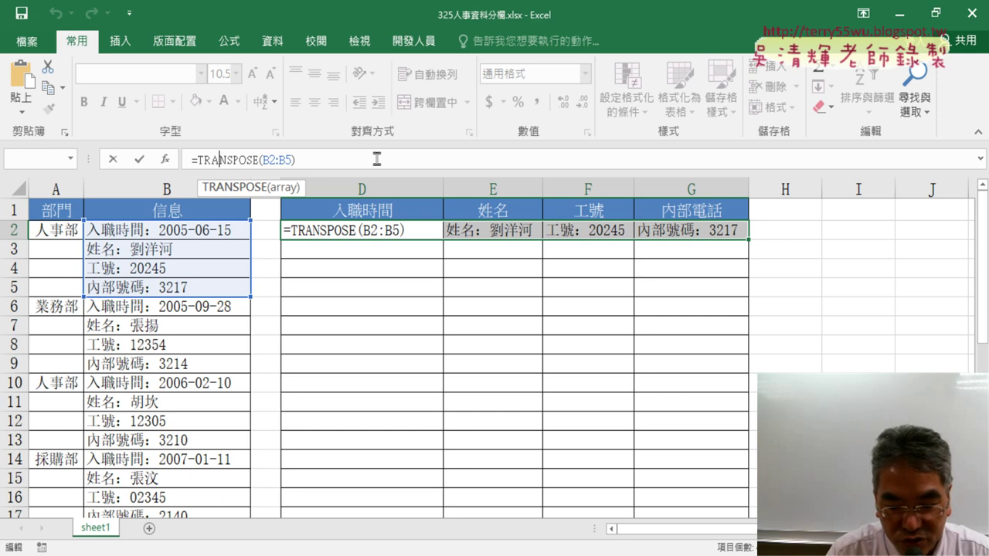
{"action": "key", "text": "ctrl+shift+Return"}
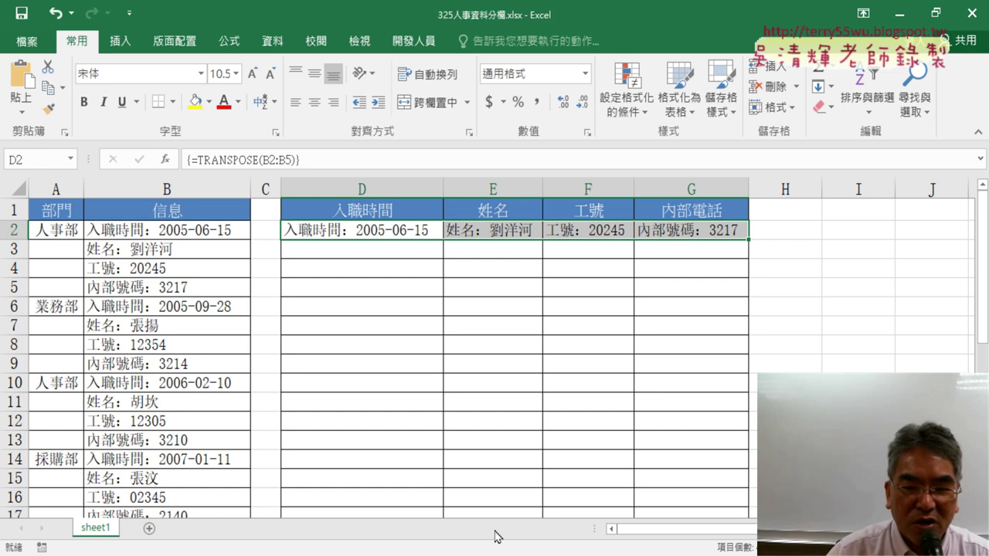
In ChatGPT, review the question's source range B2到B33 and target range D2到G9.
{"action": "key", "text": "alt+Tab"}
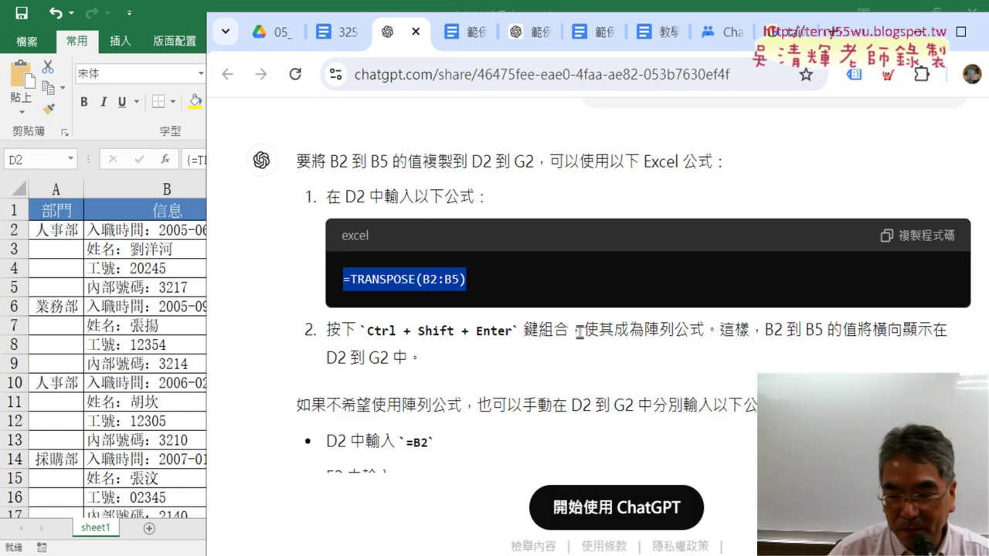
{"action": "scroll", "coordinate": [585, 324], "scroll_direction": "down", "scroll_amount": 4}
{"action": "scroll", "coordinate": [585, 320], "scroll_direction": "down", "scroll_amount": 1}
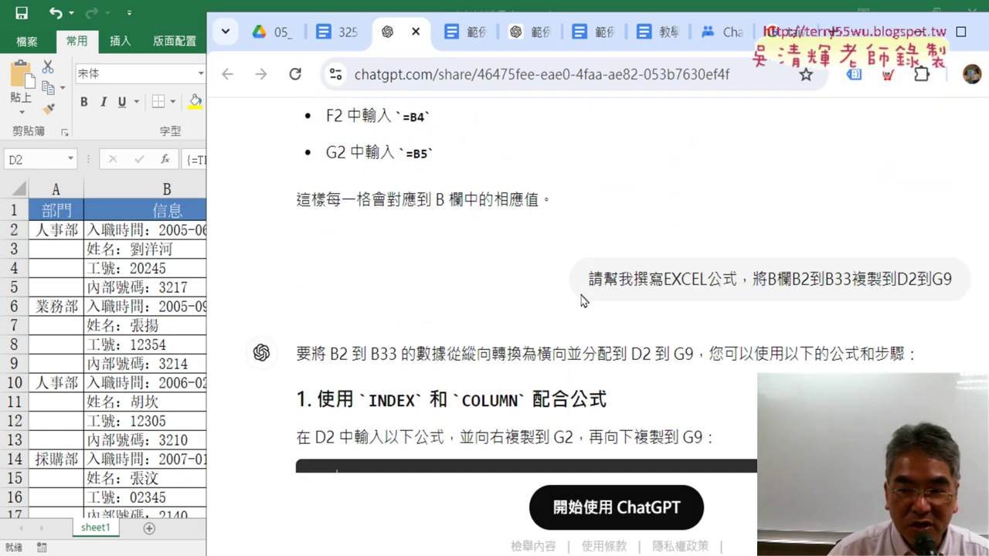
{"action": "left_click_drag", "start_coordinate": [590, 279], "coordinate": [740, 282]}
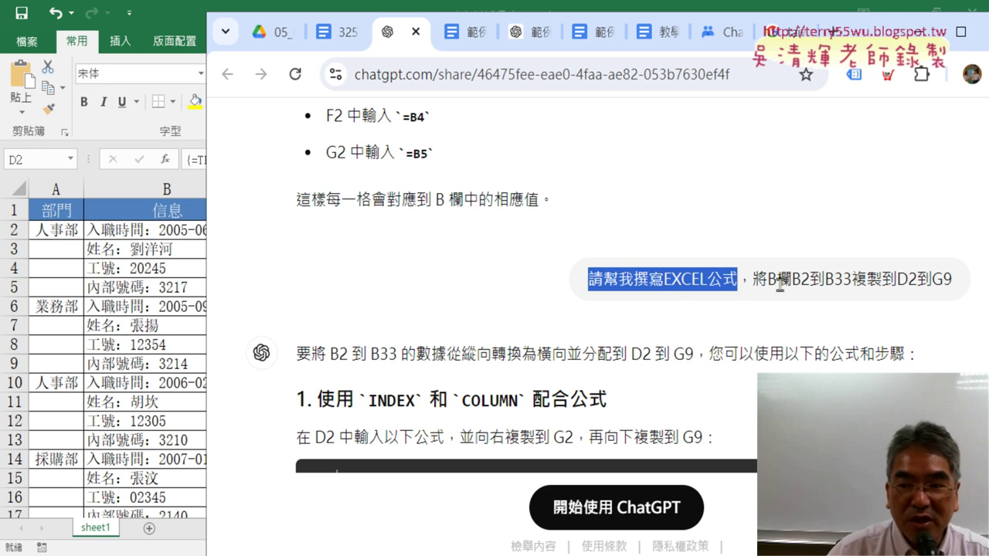
{"action": "left_click_drag", "start_coordinate": [791, 280], "coordinate": [850, 282]}
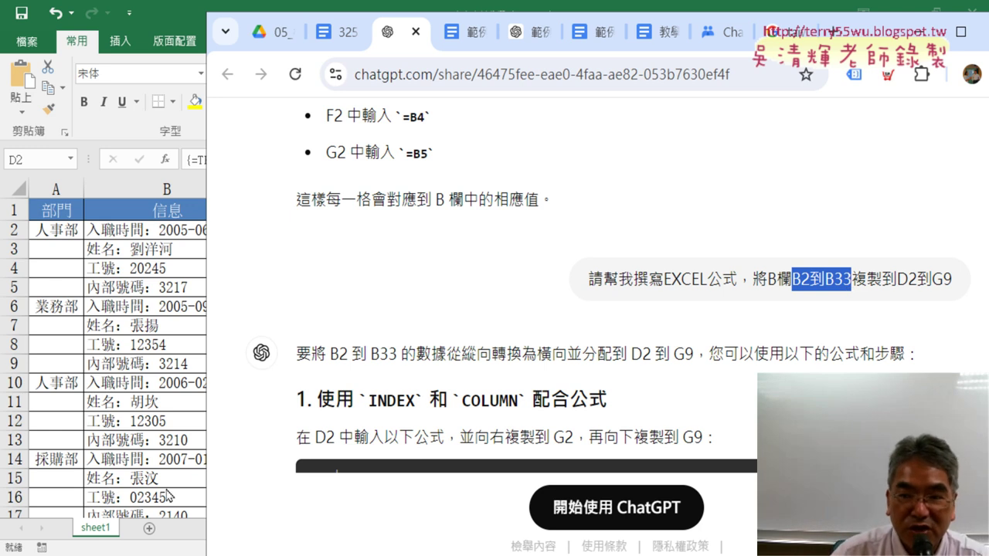
{"action": "left_click", "coordinate": [899, 284]}
{"action": "left_click_drag", "start_coordinate": [899, 284], "coordinate": [955, 291]}
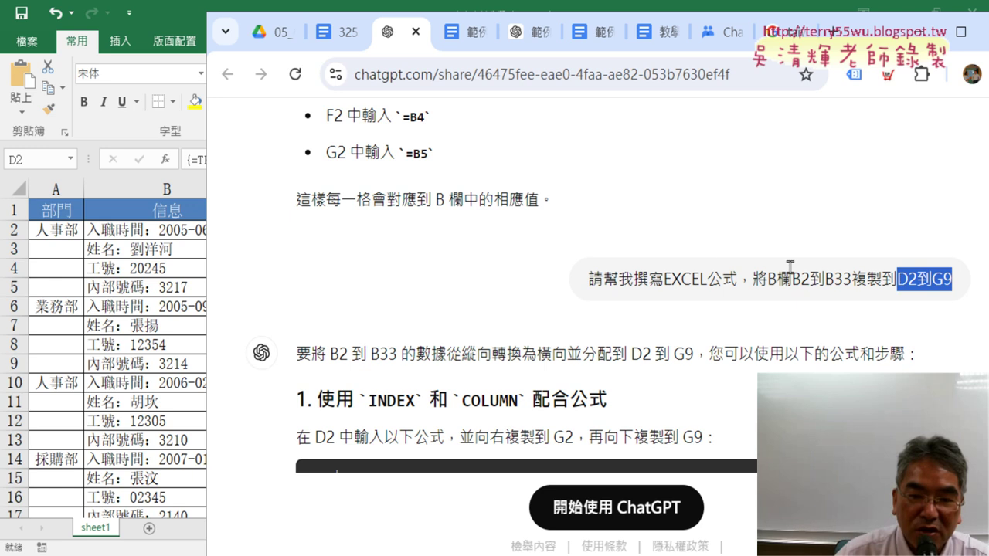
{"action": "scroll", "coordinate": [705, 246], "scroll_direction": "down", "scroll_amount": 1}
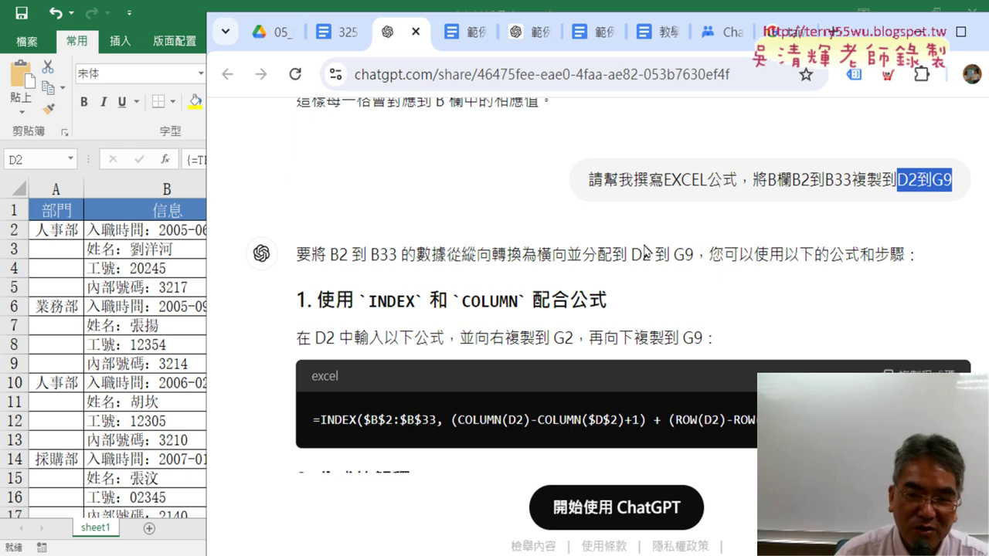
{"action": "scroll", "coordinate": [425, 247], "scroll_direction": "down", "scroll_amount": 2}
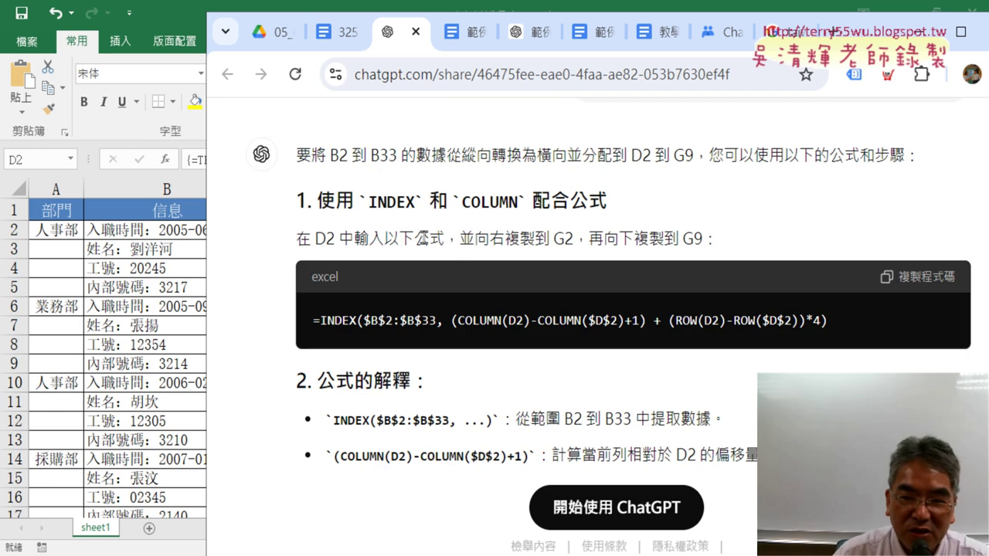
{"action": "scroll", "coordinate": [350, 199], "scroll_direction": "up", "scroll_amount": 2}
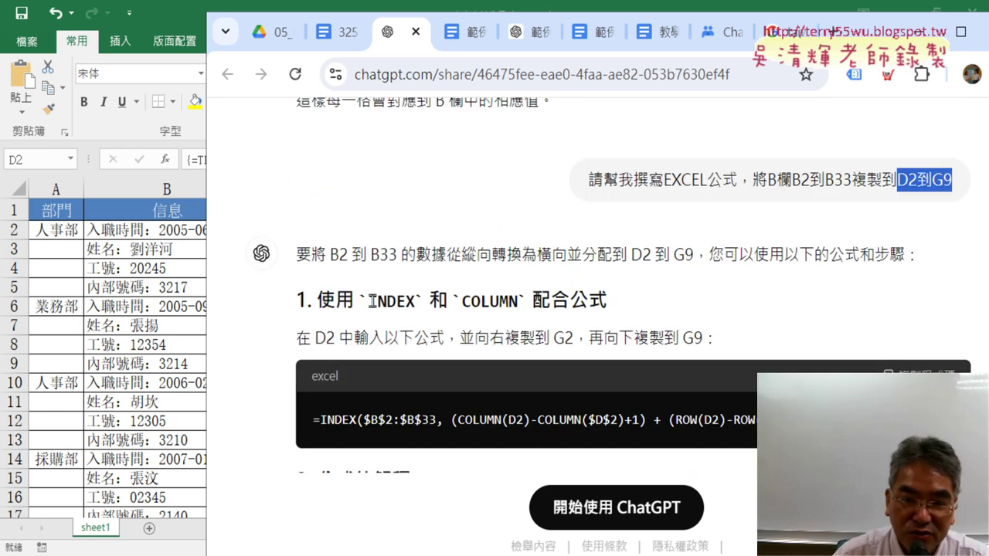
Point out COLUMN, INDEX and ROW, then copy the INDEX formula line back to Excel.
{"action": "left_click_drag", "start_coordinate": [370, 300], "coordinate": [520, 307]}
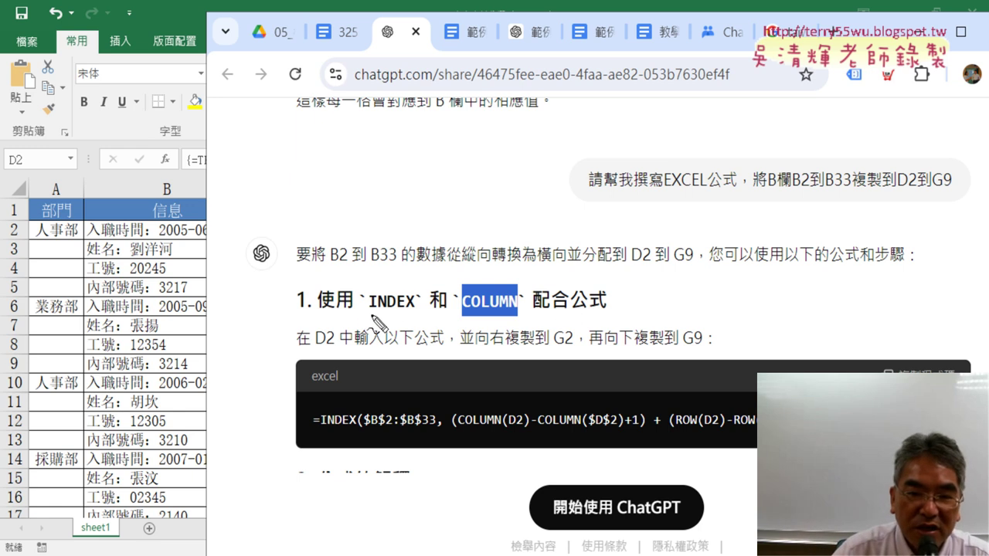
{"action": "left_click_drag", "start_coordinate": [370, 307], "coordinate": [516, 312]}
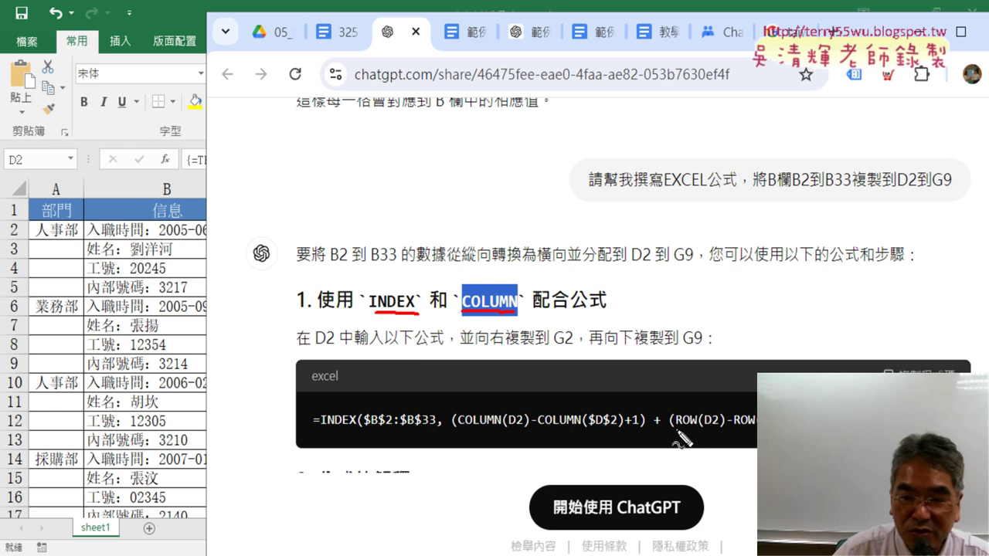
{"action": "left_click_drag", "start_coordinate": [676, 426], "coordinate": [698, 426]}
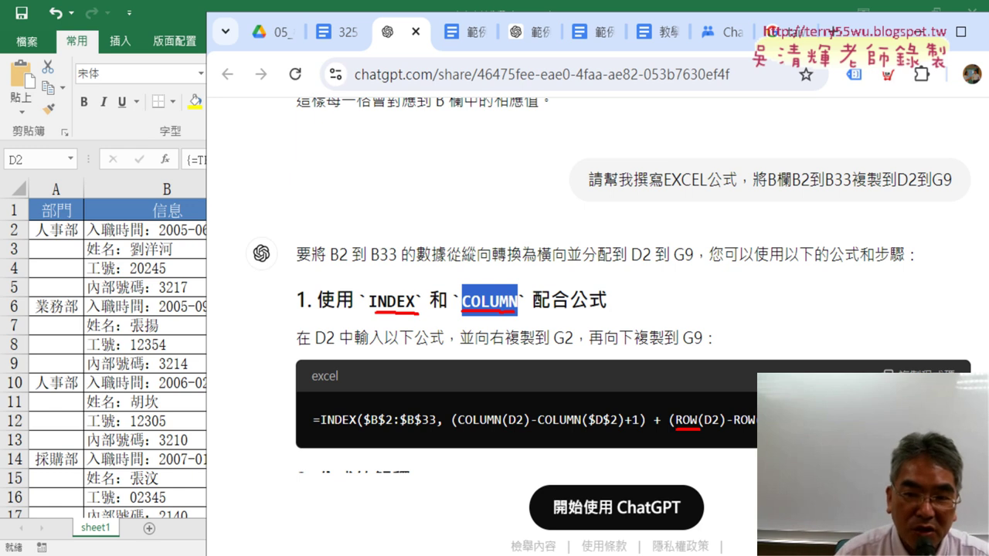
{"action": "key", "text": "Escape"}
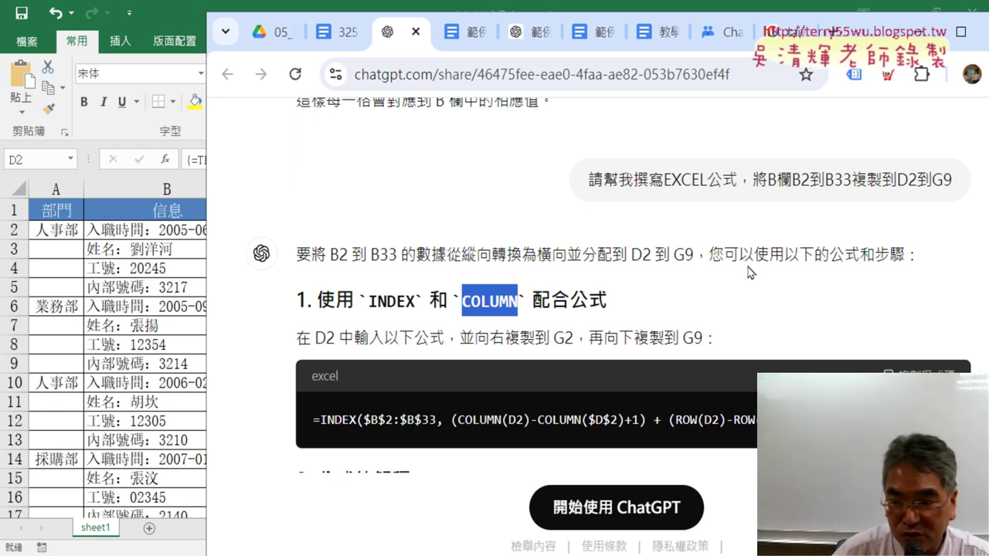
{"action": "left_click_drag", "start_coordinate": [754, 421], "coordinate": [313, 421]}
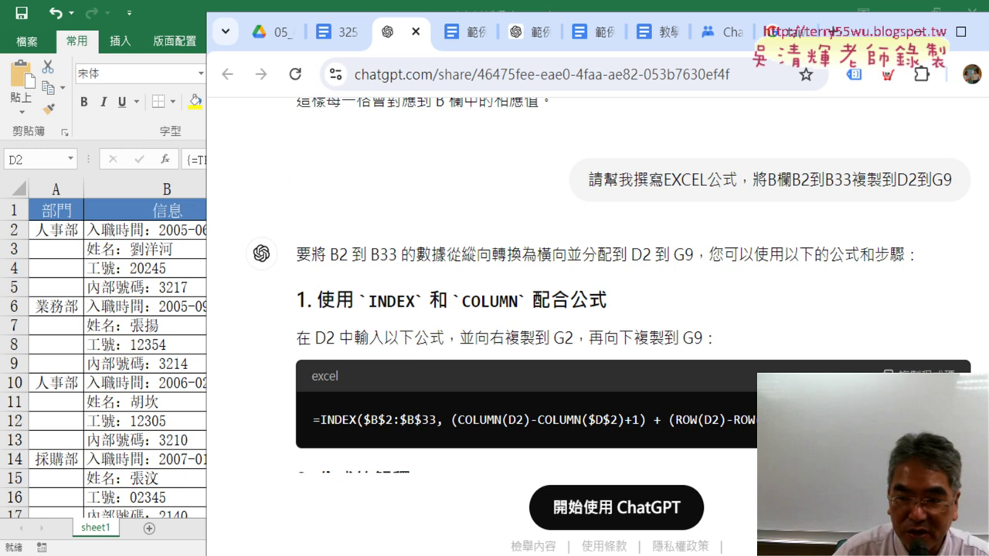
{"action": "right_click", "coordinate": [402, 421]}
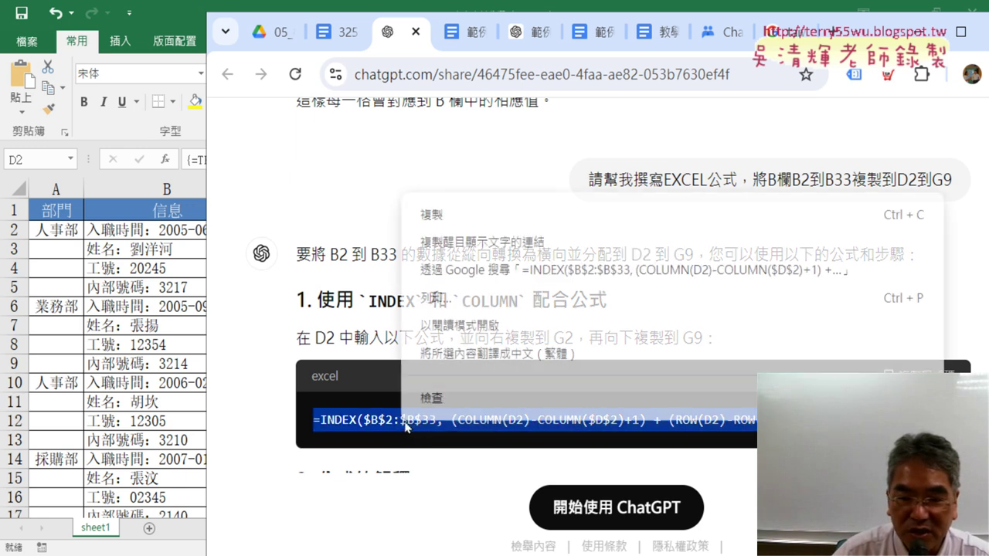
{"action": "left_click", "coordinate": [456, 221]}
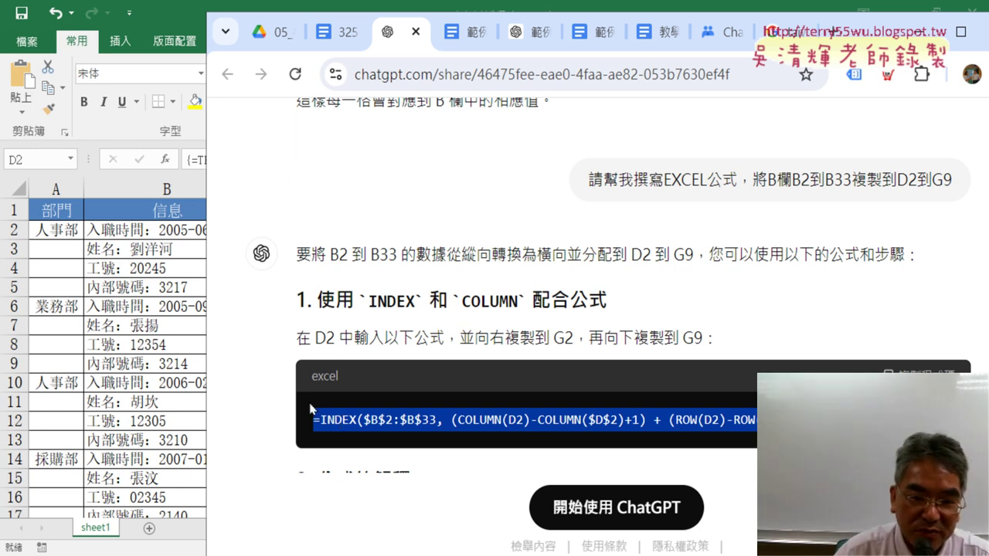
{"action": "key", "text": "alt+Tab"}
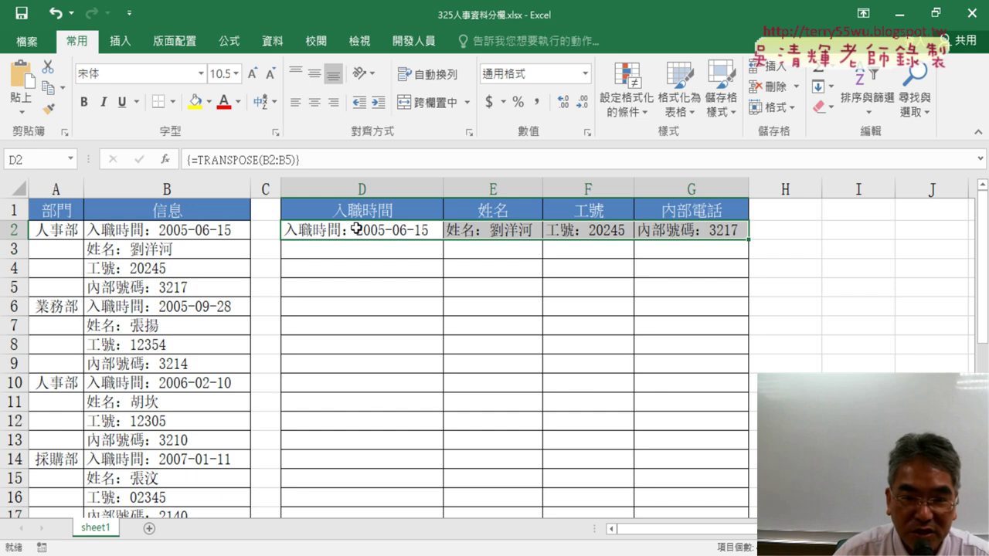
Replace the TRANSPOSE array with the INDEX formula filled over D2:G9, then autofit columns D–G.
{"action": "left_click_drag", "start_coordinate": [327, 232], "coordinate": [740, 231]}
{"action": "key", "text": "Delete"}
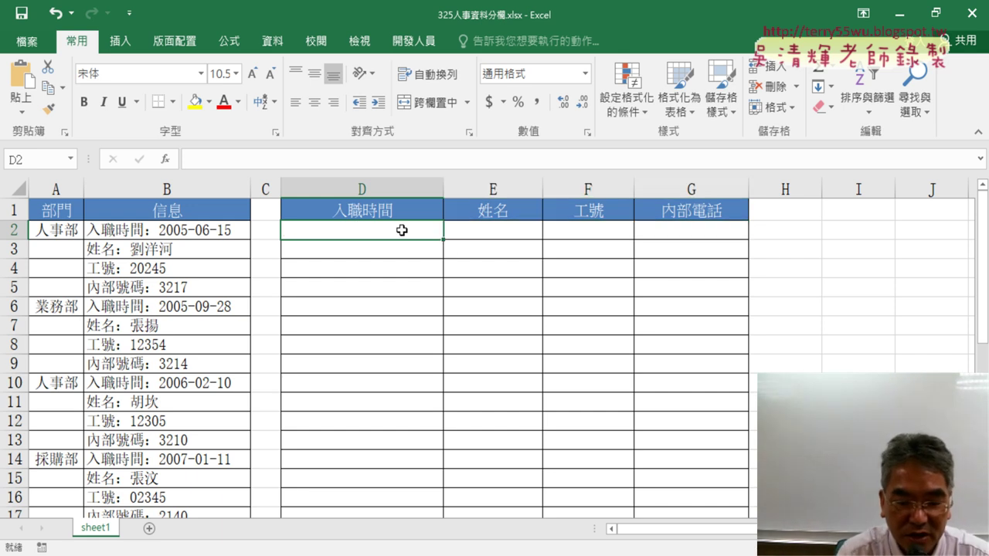
{"action": "type", "text": "=INDEX($B$2:$B$33, (COLUMN(D2)-COLUMN($D$2)+1) + (ROW(D2)-ROW($D$2))*4)"}
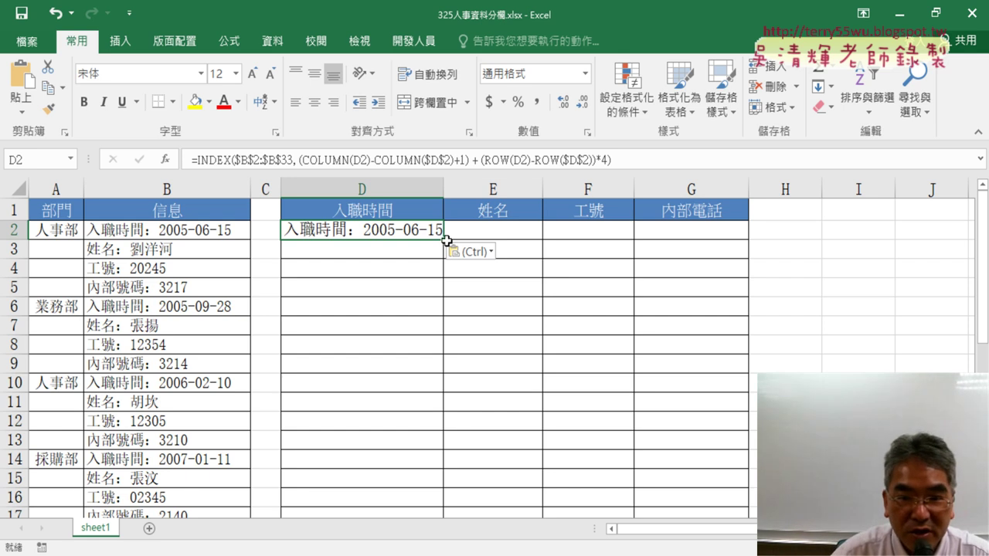
{"action": "mouse_move", "coordinate": [446, 240]}
{"action": "left_mouse_down"}
{"action": "mouse_move", "coordinate": [727, 237]}
{"action": "mouse_move", "coordinate": [742, 382]}
{"action": "left_mouse_up"}
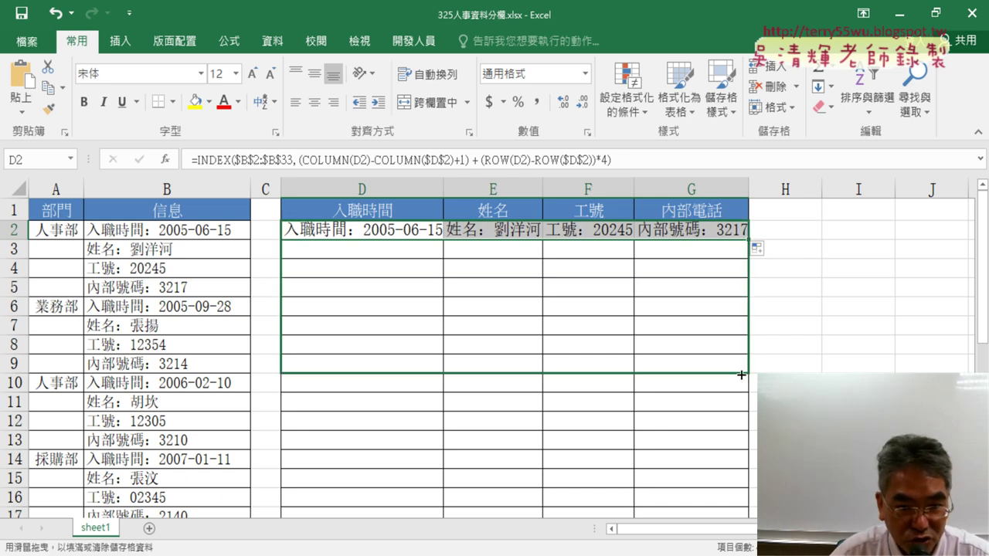
{"action": "left_click_drag", "start_coordinate": [741, 375], "coordinate": [742, 376]}
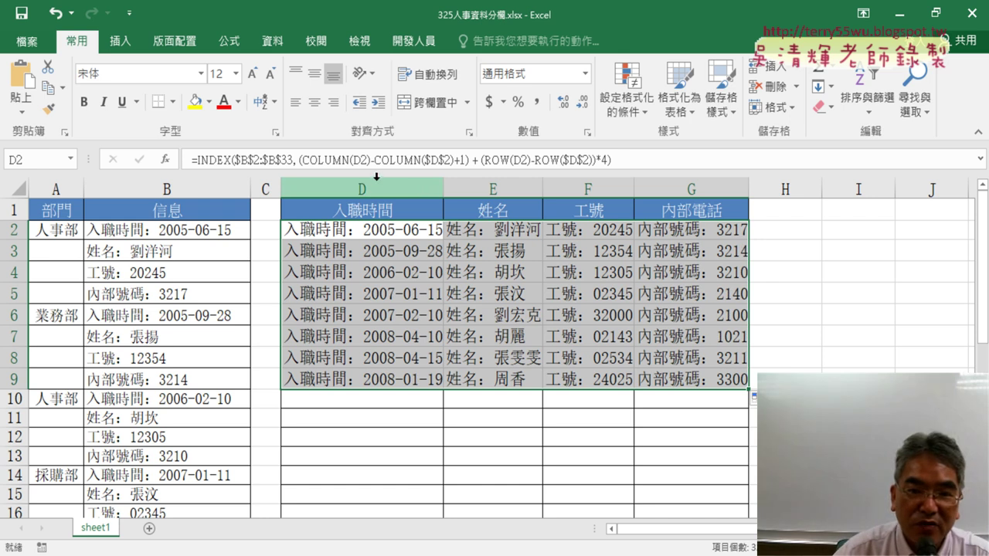
{"action": "left_click_drag", "start_coordinate": [376, 188], "coordinate": [692, 188]}
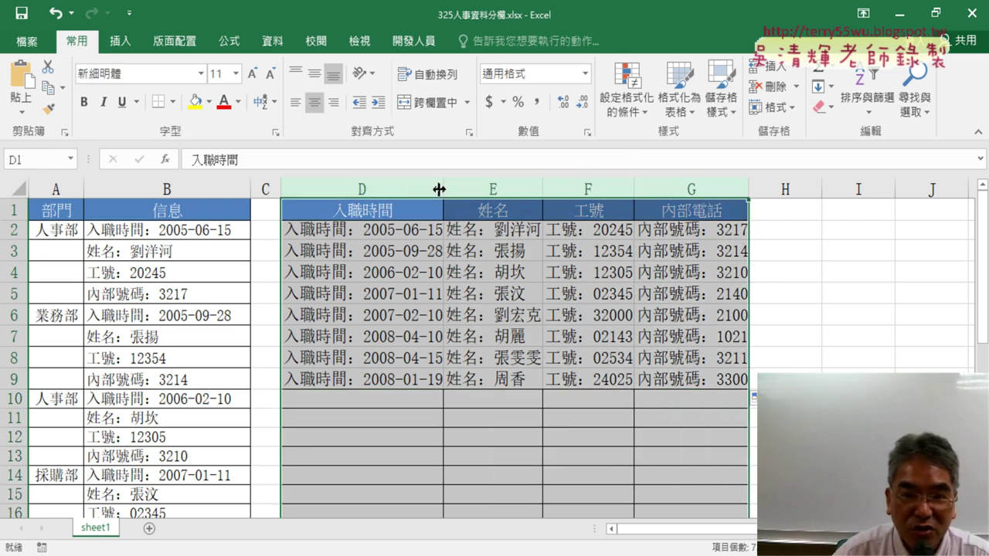
{"action": "double_click", "coordinate": [441, 187]}
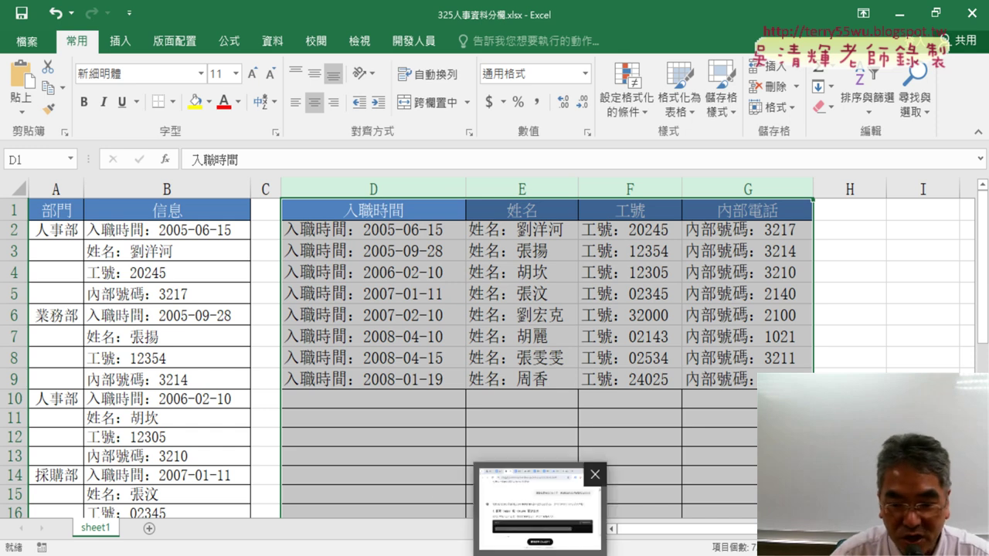
{"action": "left_click", "coordinate": [562, 510]}
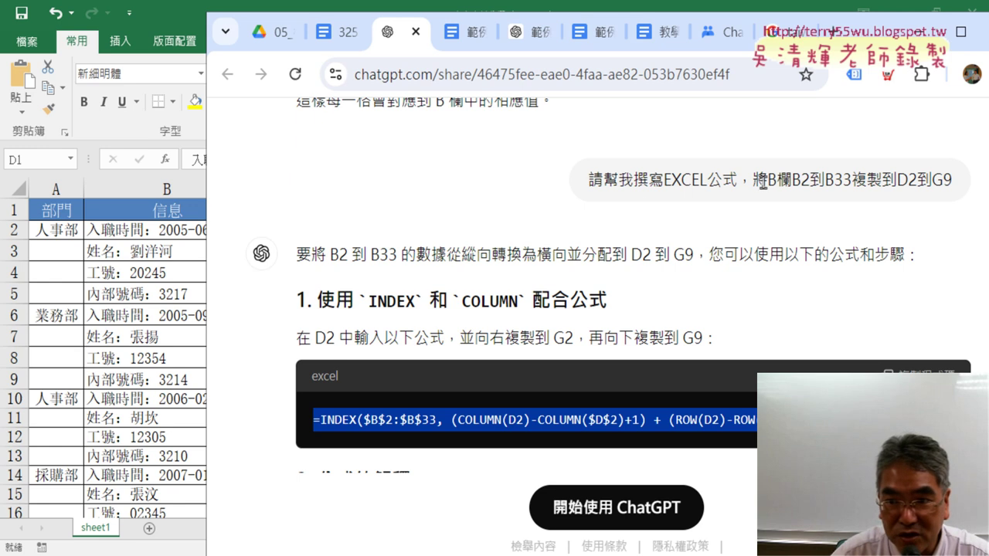
{"action": "left_click_drag", "start_coordinate": [754, 182], "coordinate": [850, 180]}
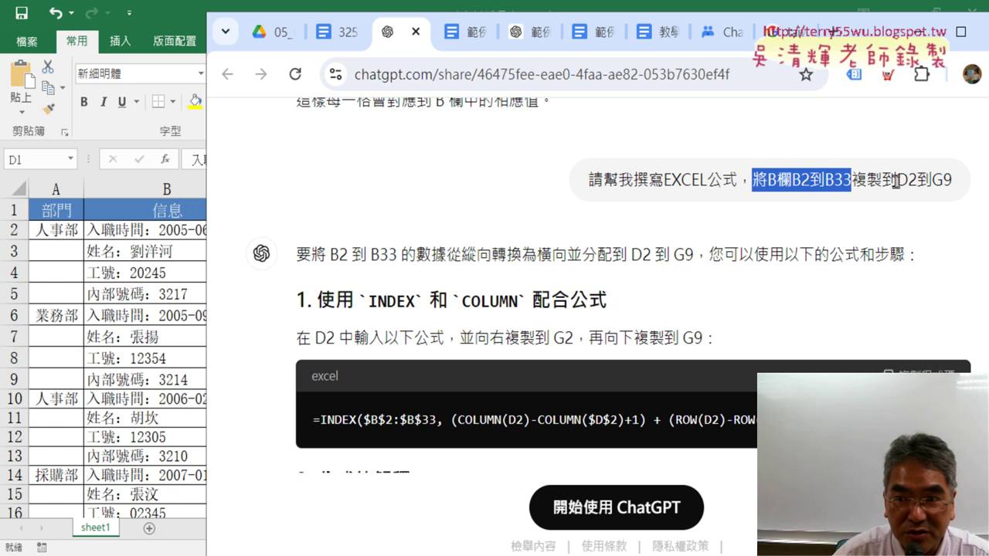
{"action": "left_click_drag", "start_coordinate": [895, 181], "coordinate": [951, 186]}
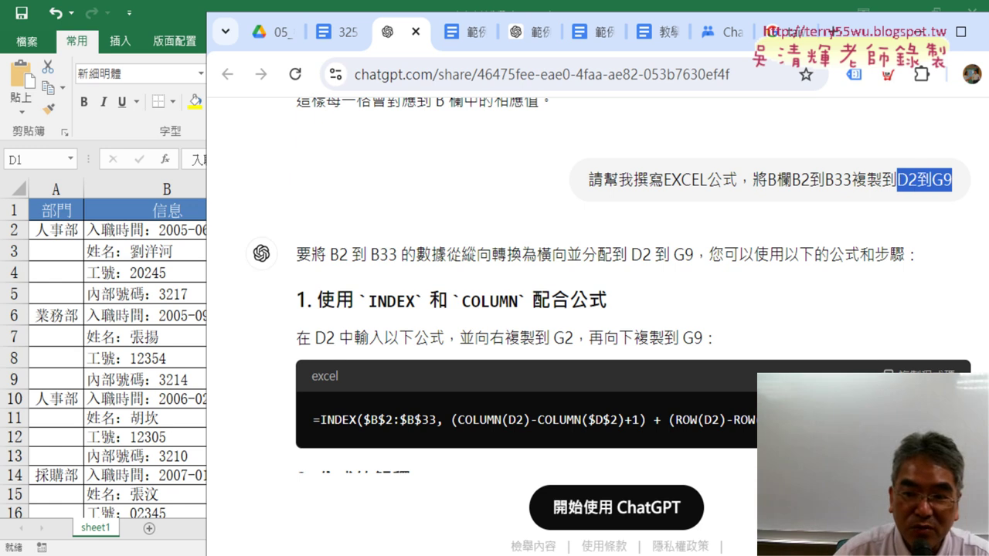
{"action": "left_click_drag", "start_coordinate": [951, 421], "coordinate": [311, 434]}
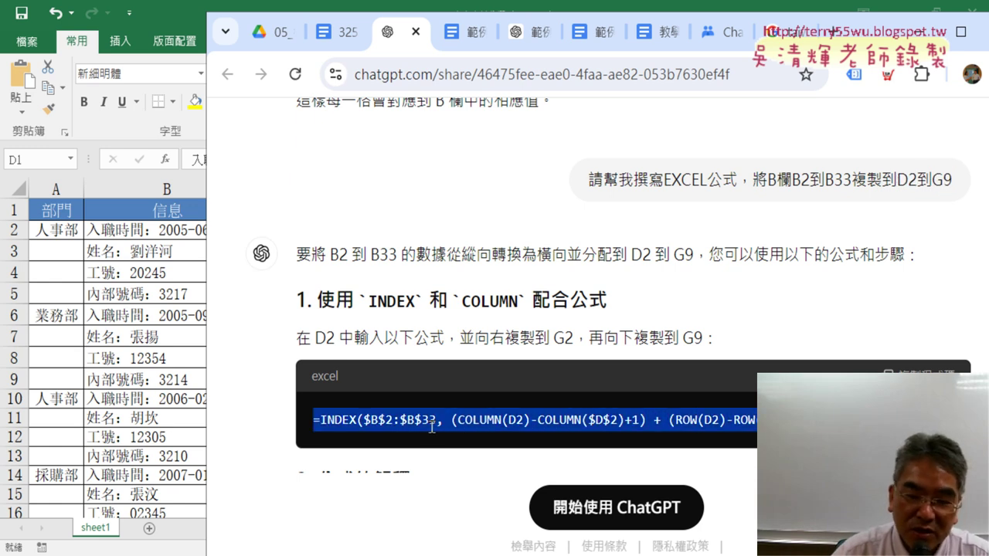
{"action": "key", "text": "alt+Tab"}
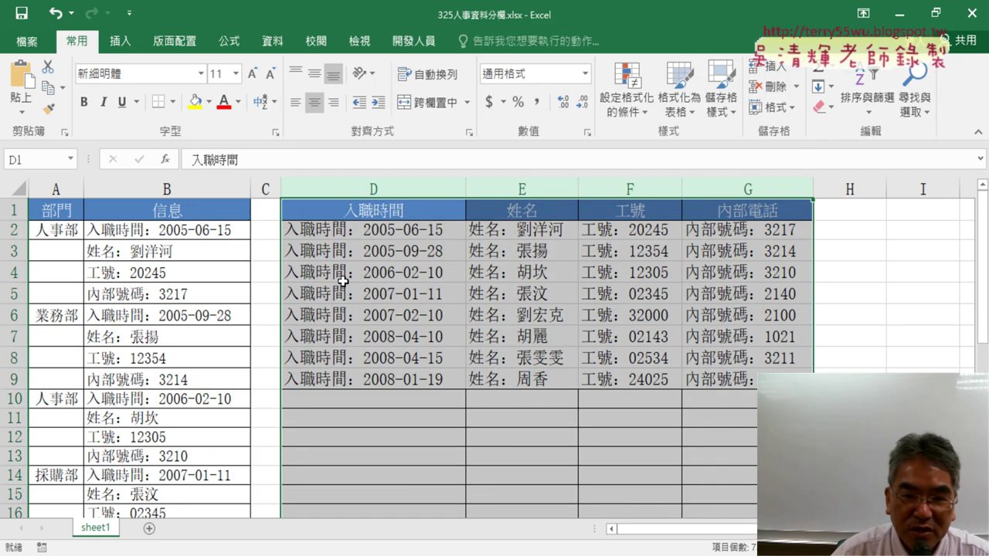
Open Function Arguments for D2's array-form INDEX formula and mark Row_num and column B's records.
{"action": "left_click", "coordinate": [435, 231]}
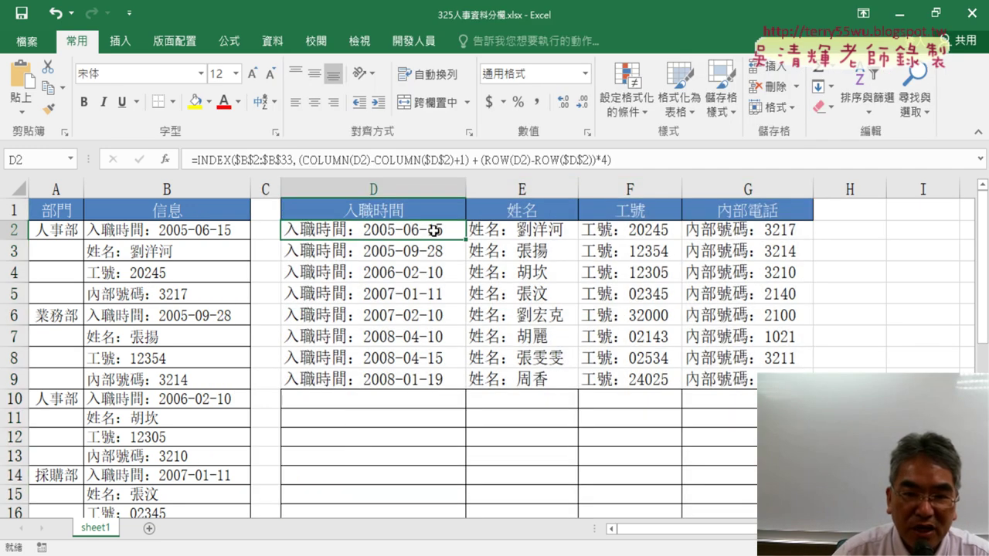
{"action": "left_click", "coordinate": [218, 159]}
{"action": "left_click", "coordinate": [167, 161]}
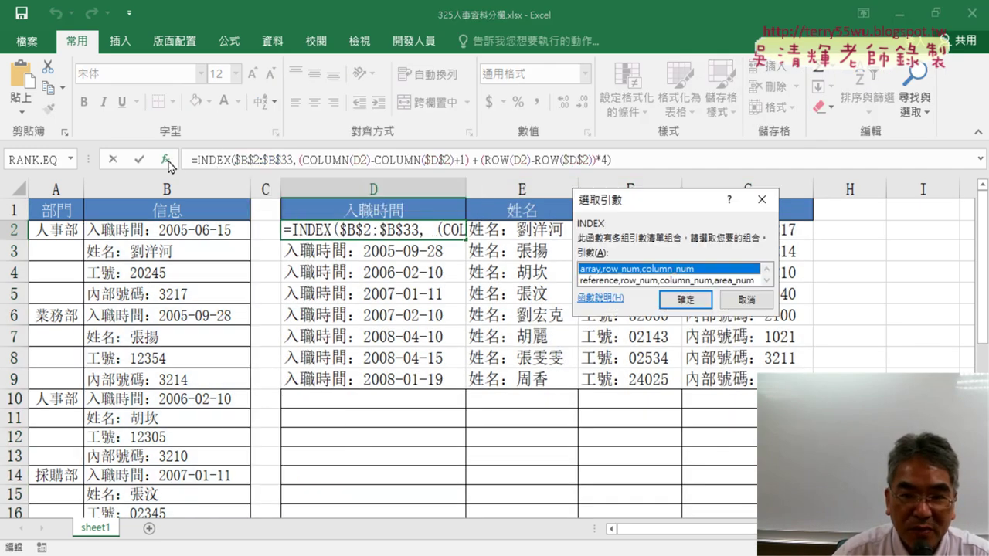
{"action": "left_click", "coordinate": [686, 302]}
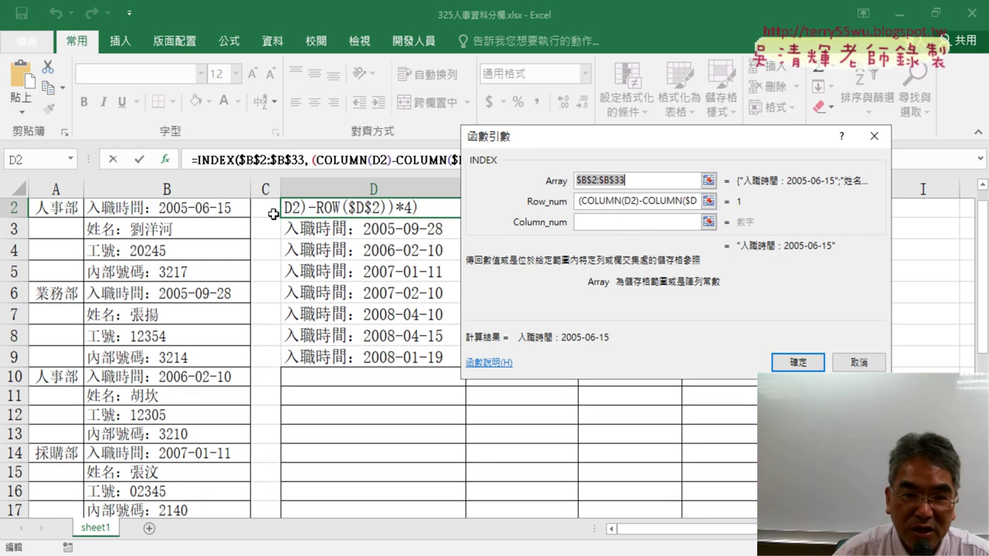
{"action": "scroll", "coordinate": [186, 209], "scroll_direction": "up", "scroll_amount": 1}
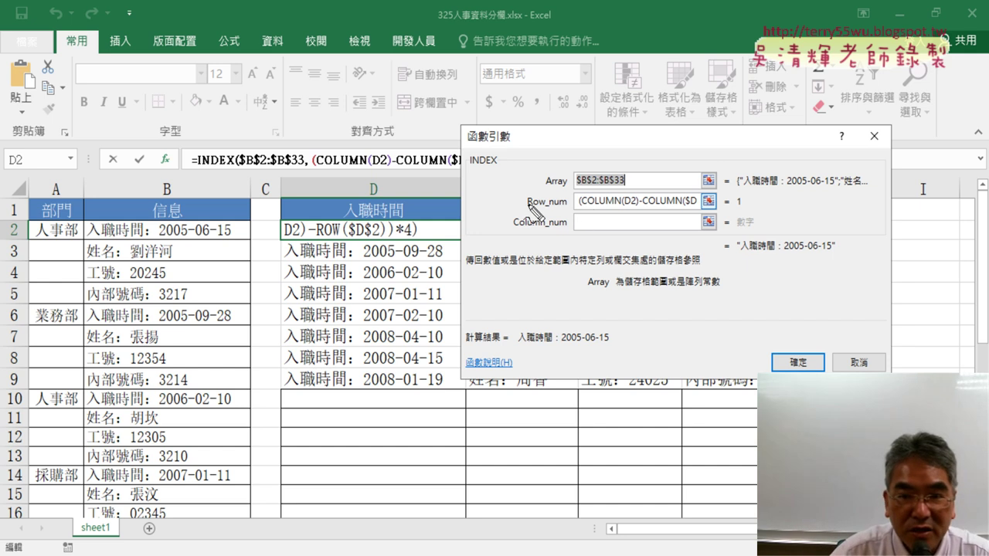
{"action": "left_click_drag", "start_coordinate": [528, 203], "coordinate": [546, 206]}
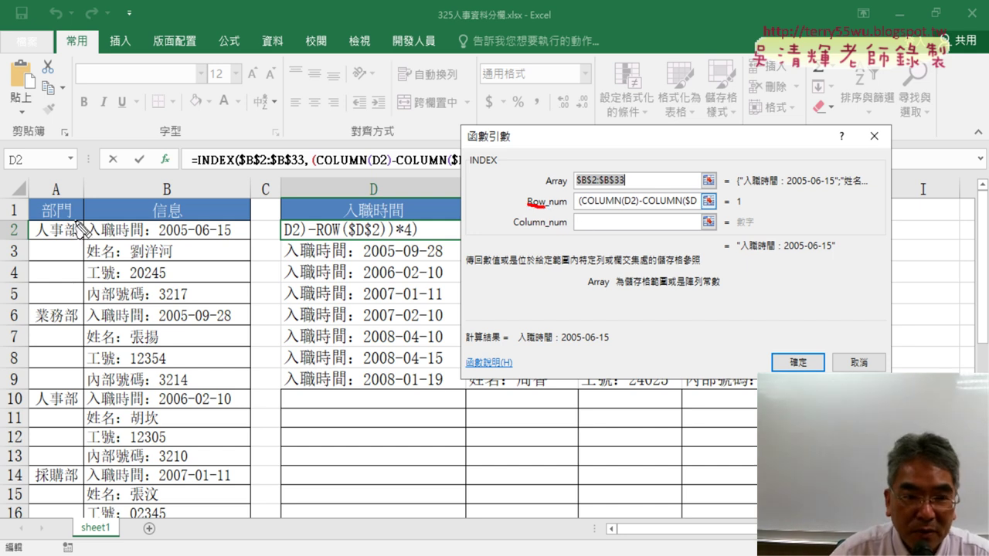
{"action": "mouse_move", "coordinate": [77, 222]}
{"action": "left_mouse_down"}
{"action": "mouse_move", "coordinate": [75, 375]}
{"action": "mouse_move", "coordinate": [125, 215]}
{"action": "mouse_move", "coordinate": [229, 214]}
{"action": "mouse_move", "coordinate": [251, 431]}
{"action": "left_mouse_up"}
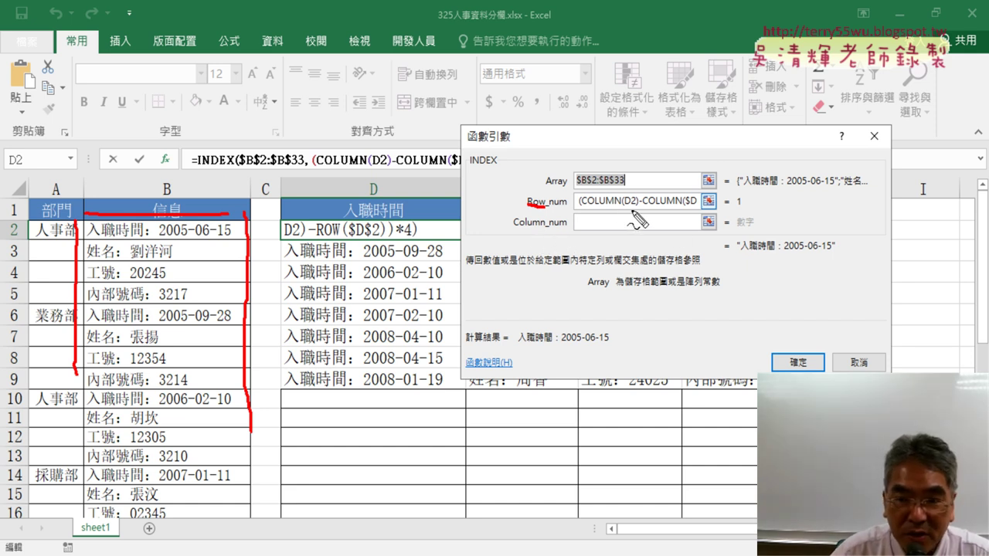
Annotate Row_num, Column_num and the B-column records, then clear marks and confirm Function Arguments.
{"action": "left_click_drag", "start_coordinate": [731, 210], "coordinate": [743, 209]}
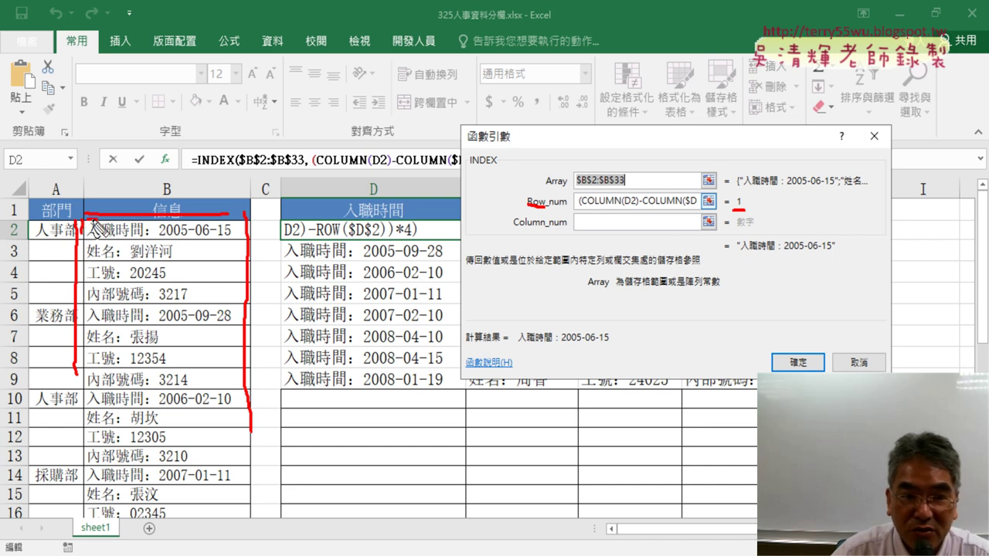
{"action": "mouse_move", "coordinate": [228, 230]}
{"action": "left_mouse_down"}
{"action": "mouse_move", "coordinate": [263, 229]}
{"action": "mouse_move", "coordinate": [260, 237]}
{"action": "left_mouse_up"}
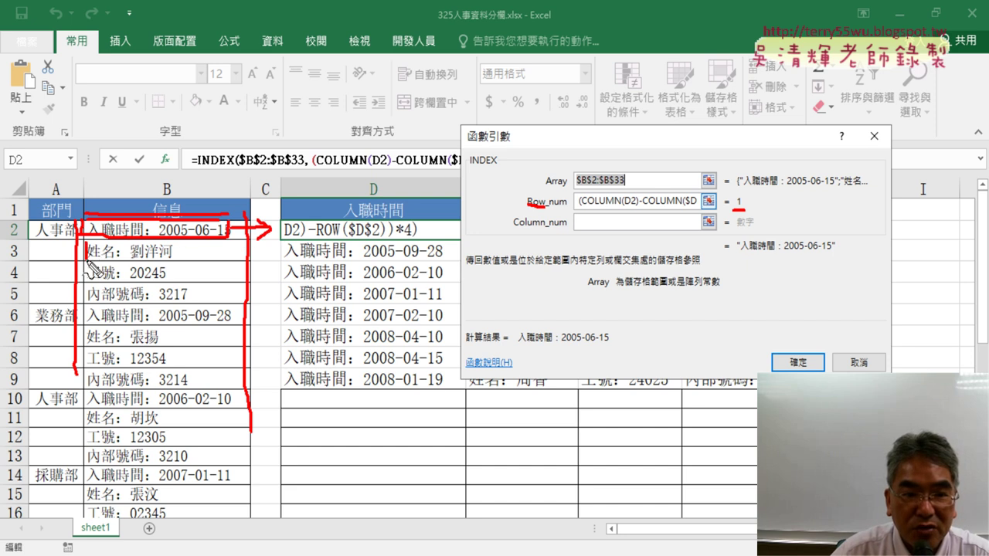
{"action": "left_click_drag", "start_coordinate": [165, 241], "coordinate": [85, 241]}
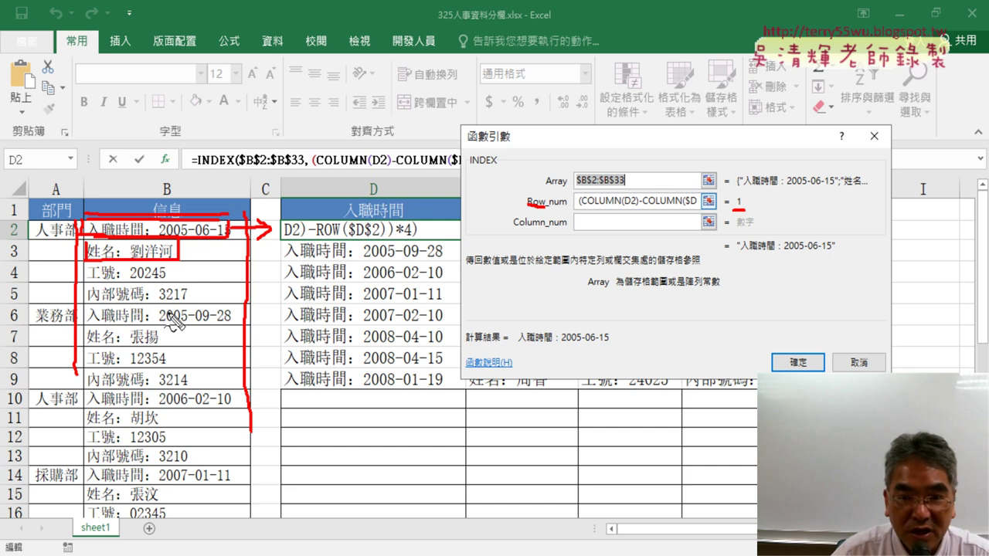
{"action": "left_click_drag", "start_coordinate": [514, 230], "coordinate": [568, 229]}
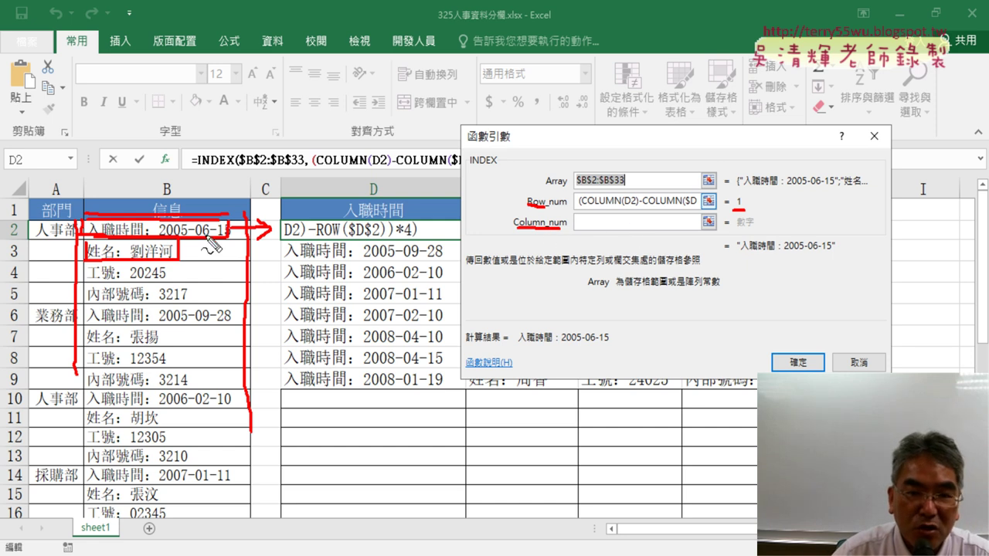
{"action": "mouse_move", "coordinate": [179, 112]}
{"action": "left_mouse_down"}
{"action": "mouse_move", "coordinate": [179, 173]}
{"action": "mouse_move", "coordinate": [200, 158]}
{"action": "left_mouse_up"}
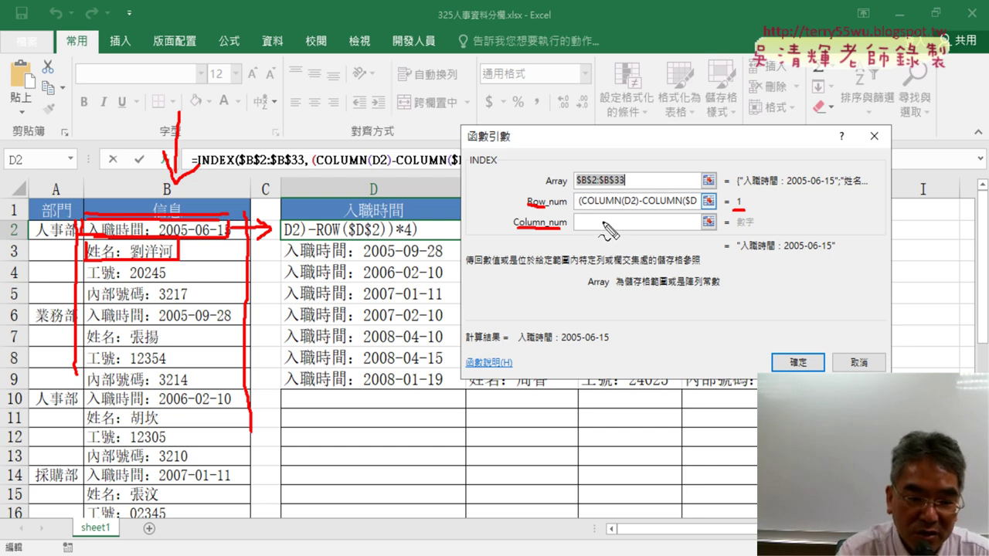
{"action": "key", "text": "Escape"}
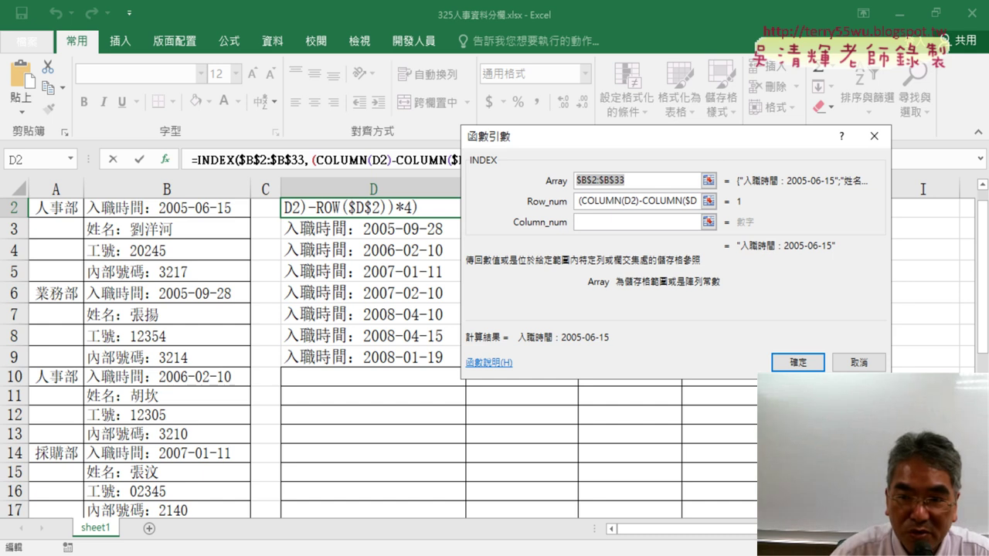
{"action": "left_click", "coordinate": [796, 364]}
{"action": "scroll", "coordinate": [592, 244], "scroll_direction": "up", "scroll_amount": 1}
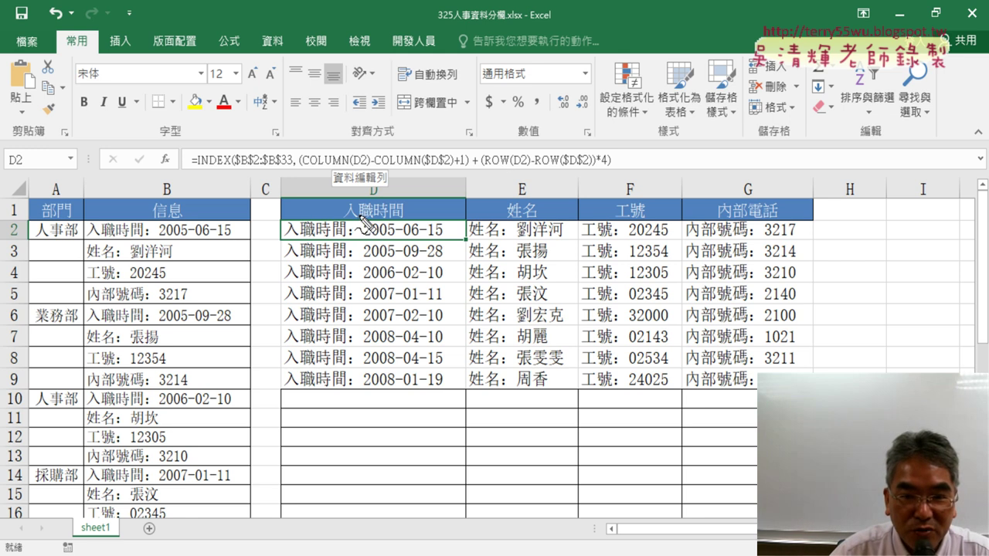
{"action": "left_click_drag", "start_coordinate": [360, 221], "coordinate": [364, 391]}
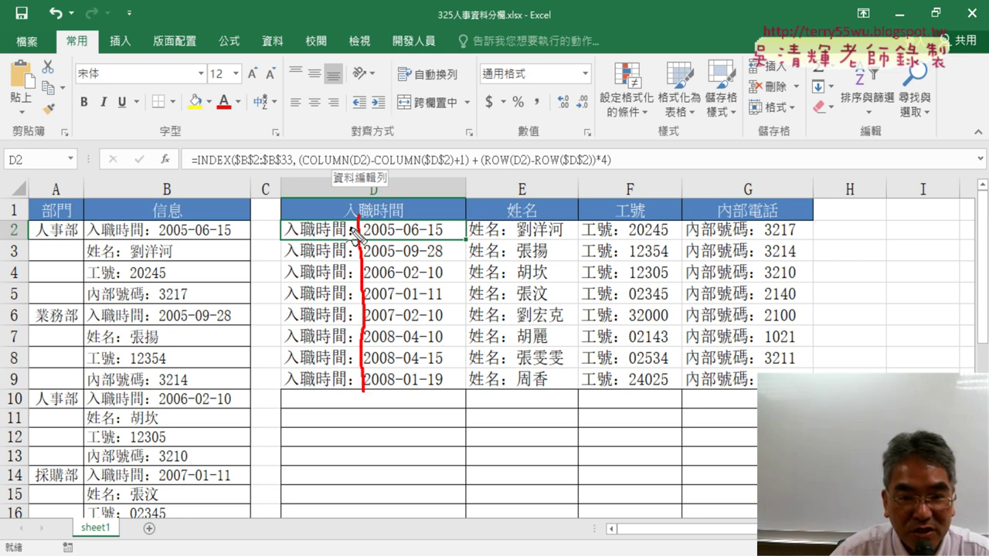
{"action": "left_click_drag", "start_coordinate": [352, 227], "coordinate": [301, 306]}
{"action": "left_click_drag", "start_coordinate": [301, 232], "coordinate": [344, 308]}
{"action": "left_click_drag", "start_coordinate": [509, 205], "coordinate": [507, 386]}
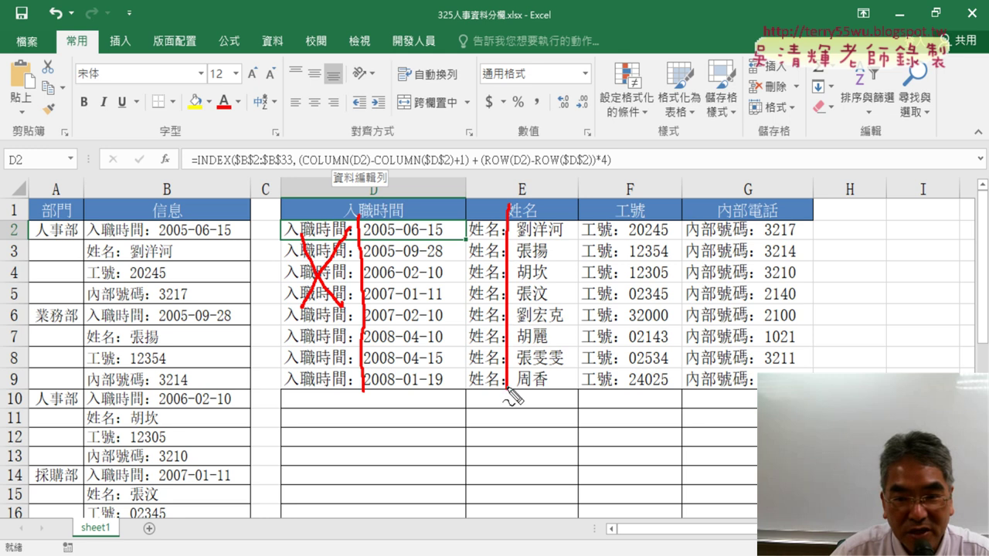
{"action": "left_click_drag", "start_coordinate": [496, 249], "coordinate": [460, 298]}
{"action": "left_click_drag", "start_coordinate": [469, 258], "coordinate": [501, 311]}
{"action": "left_click_drag", "start_coordinate": [620, 206], "coordinate": [614, 390]}
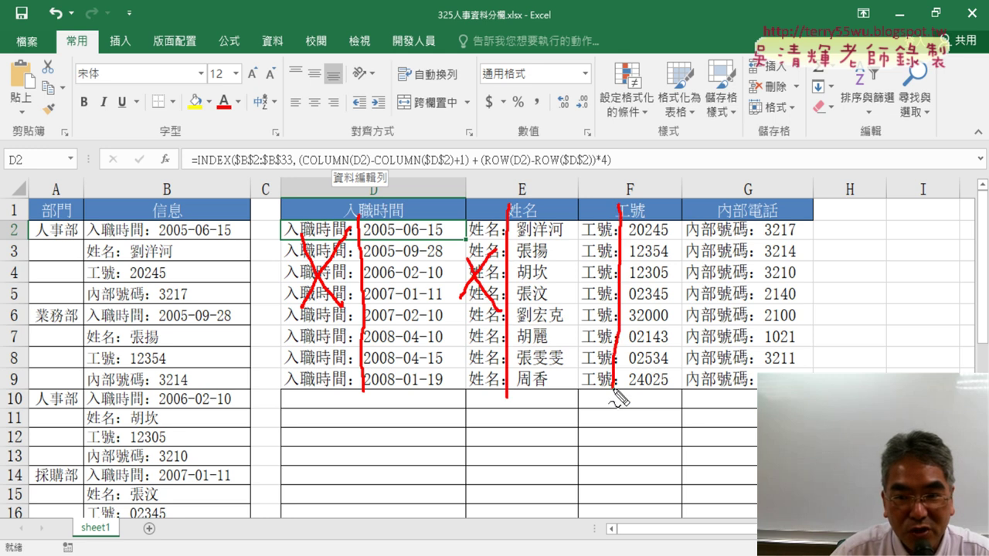
{"action": "mouse_move", "coordinate": [612, 271]}
{"action": "left_mouse_down"}
{"action": "mouse_move", "coordinate": [577, 309]}
{"action": "mouse_move", "coordinate": [606, 326]}
{"action": "left_mouse_up"}
{"action": "left_click_drag", "start_coordinate": [762, 206], "coordinate": [760, 373]}
{"action": "left_click_drag", "start_coordinate": [721, 255], "coordinate": [679, 326]}
{"action": "left_click_drag", "start_coordinate": [690, 281], "coordinate": [732, 325]}
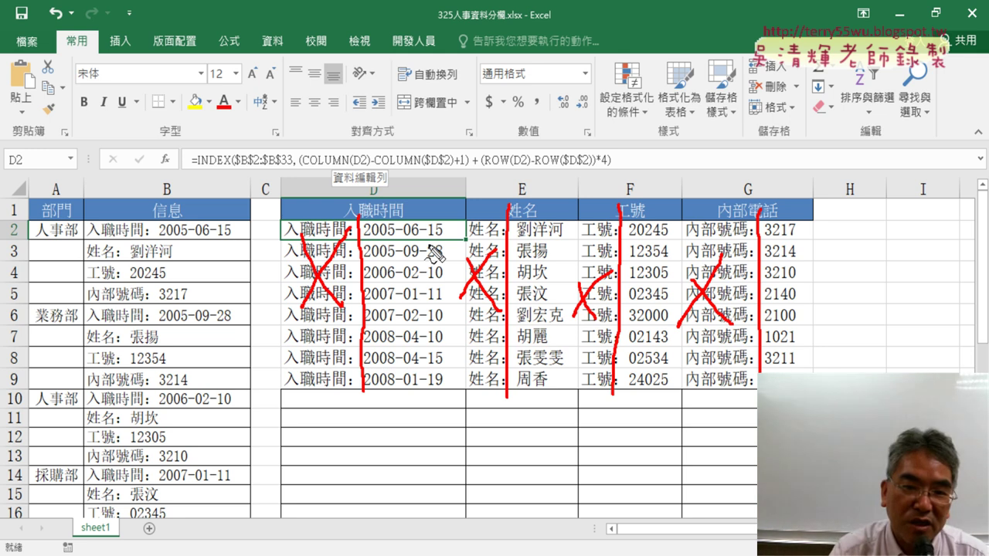
{"action": "key", "text": "Escape"}
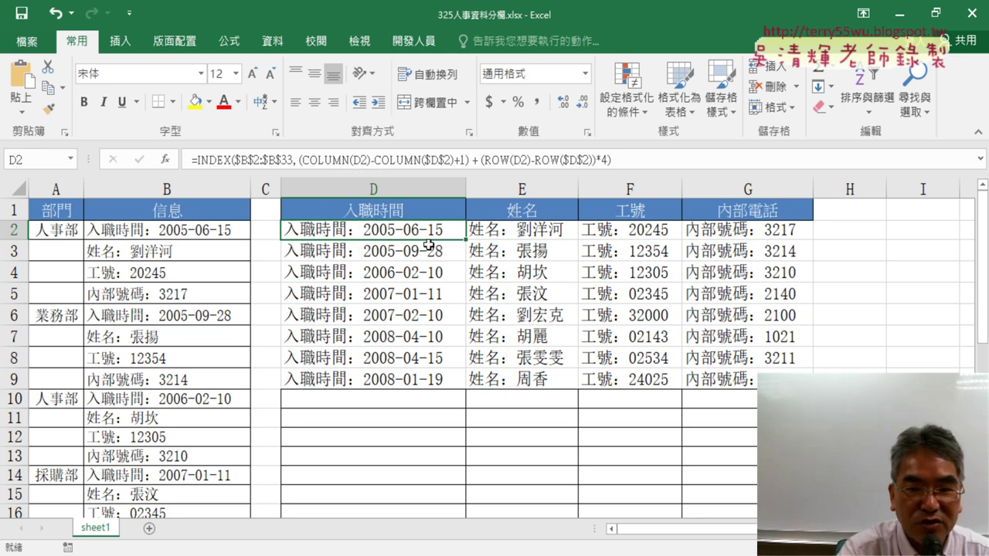
{"action": "mouse_move", "coordinate": [680, 6]}
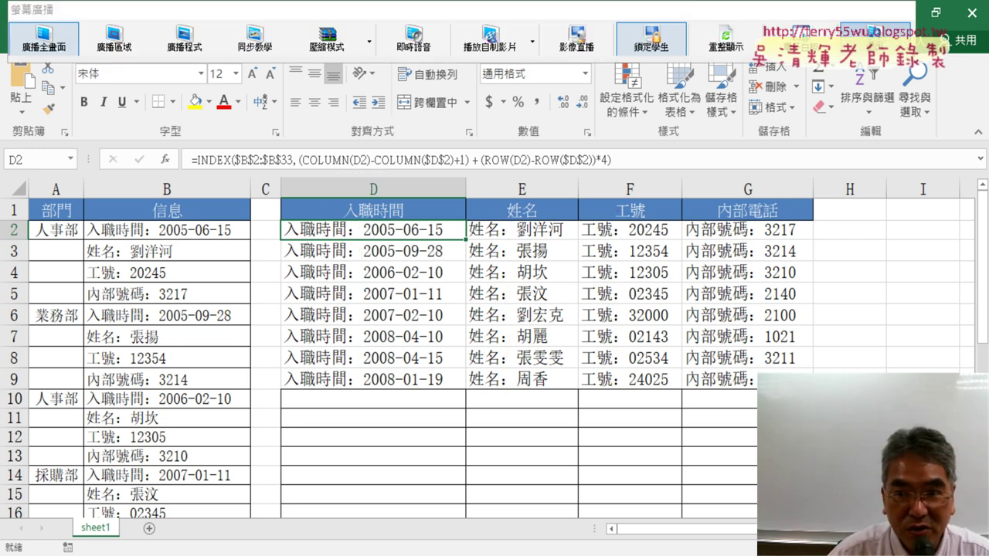
{"action": "left_click", "coordinate": [877, 37]}
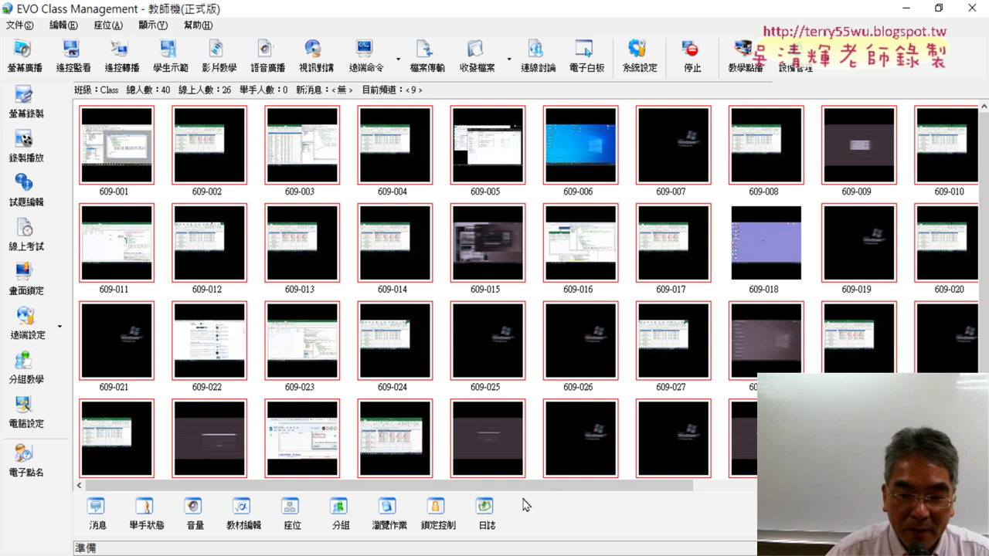